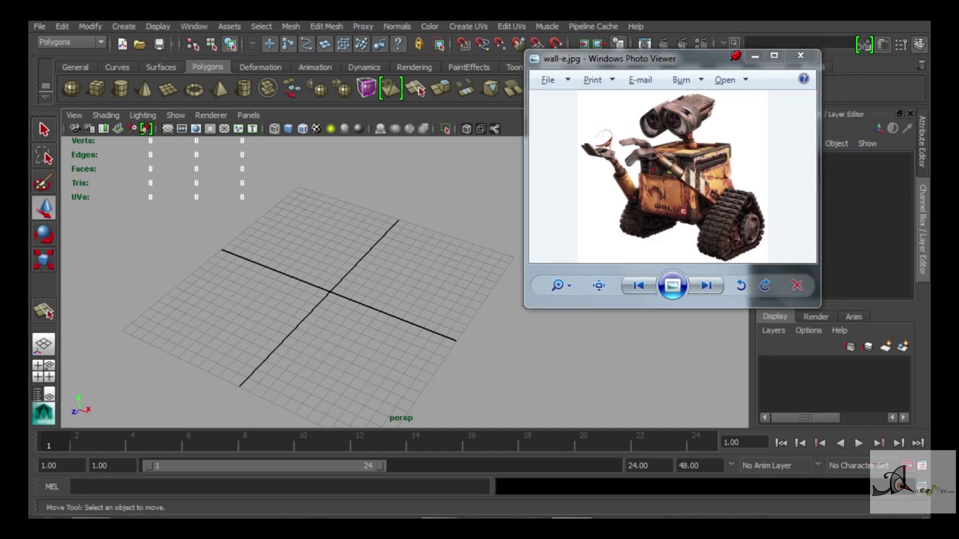
# - Tumble the perspective view around the empty grid beside the Wall-E reference picture
pyautogui.moveTo(329, 294)
pyautogui.keyDown('alt'); pyautogui.mouseDown()
pyautogui.moveTo(310, 297)
pyautogui.moveTo(349, 299)
pyautogui.moveTo(330, 214)
pyautogui.moveTo(299, 299)
pyautogui.moveTo(285, 304)
pyautogui.moveTo(299, 290)
pyautogui.moveTo(275, 270)
pyautogui.mouseUp(); pyautogui.keyUp('alt')
# - Create a polygon cube centred at X and Z 0, shown shaded
pyautogui.click(96, 89)
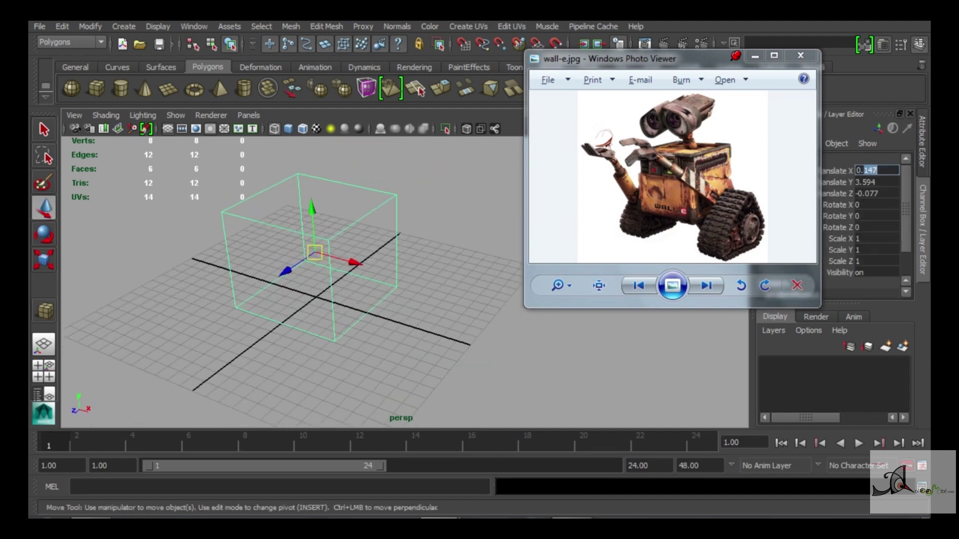
pyautogui.write('0')
pyautogui.press('Return')
pyautogui.moveTo(319, 299)
pyautogui.keyDown('alt'); pyautogui.mouseDown()
pyautogui.moveTo(280, 285)
pyautogui.moveTo(305, 294)
pyautogui.moveTo(295, 292)
pyautogui.mouseUp(); pyautogui.keyUp('alt')
pyautogui.press('5')
# - Increase the cube's Height in polyCube1 to make the body box taller
pyautogui.scroll(-1, 859, 225)
pyautogui.moveTo(844, 303); pyautogui.dragTo(844, 427)
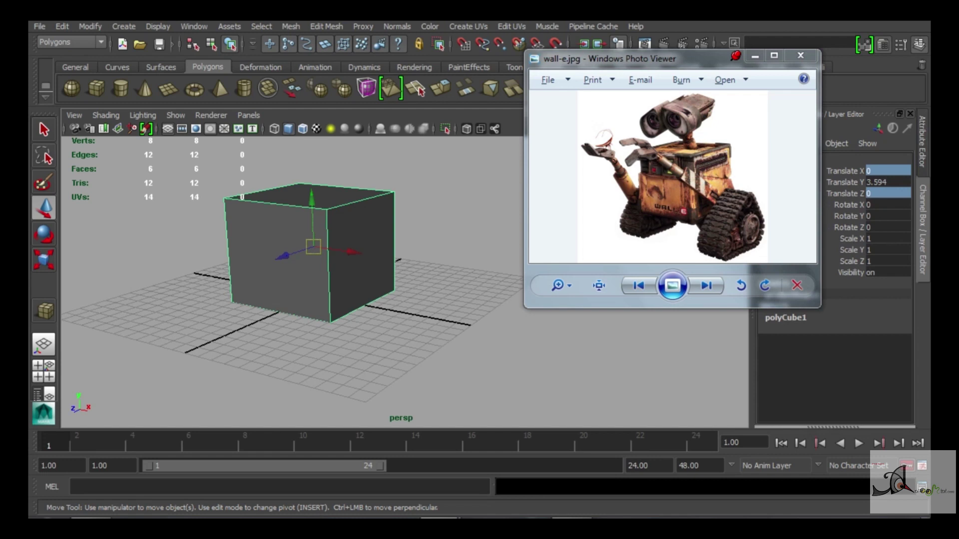
pyautogui.click(852, 340)
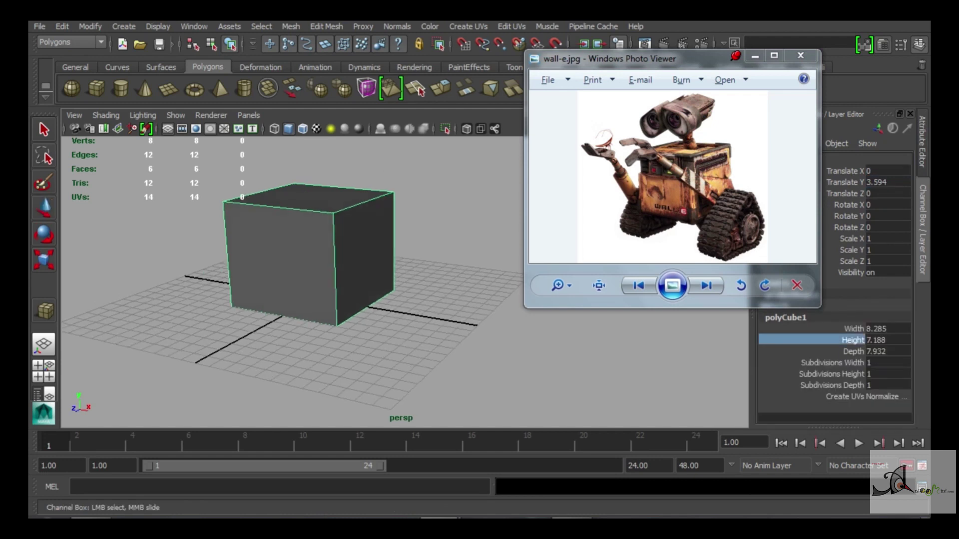
pyautogui.moveTo(350, 350)
pyautogui.mouseDown(button='middle')
pyautogui.moveTo(380, 350)
pyautogui.moveTo(360, 350)
pyautogui.mouseUp(button='middle')
pyautogui.moveTo(349, 300)
pyautogui.keyDown('alt'); pyautogui.mouseDown()
pyautogui.moveTo(424, 305)
pyautogui.moveTo(359, 300)
pyautogui.moveTo(349, 280)
pyautogui.moveTo(369, 299)
pyautogui.moveTo(359, 294)
pyautogui.mouseUp(); pyautogui.keyUp('alt')
# - Move the body box up above the grid to Translate Y 7.134
pyautogui.press('w')
pyautogui.moveTo(340, 189); pyautogui.dragTo(340, 177)
pyautogui.keyDown('alt'); pyautogui.moveTo(350, 299); pyautogui.dragTo(410, 300); pyautogui.keyUp('alt')
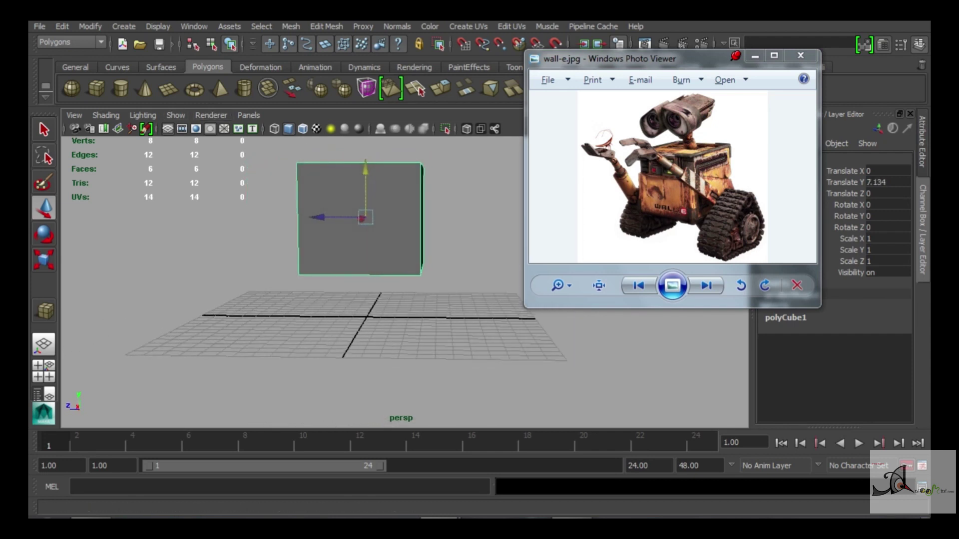
pyautogui.click(97, 89)
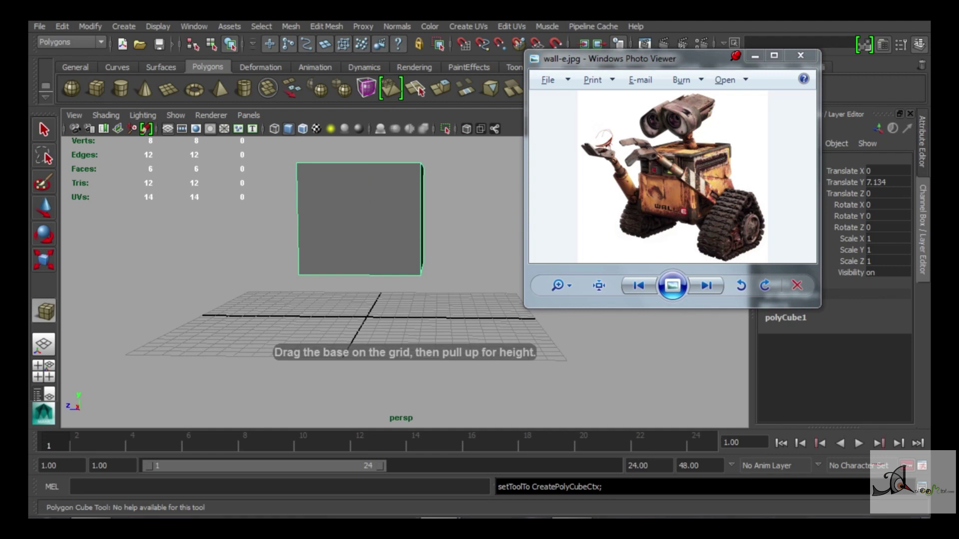
# - Draw a box below the body in side view, then delete the stray box
pyautogui.press('space')
pyautogui.press('space')
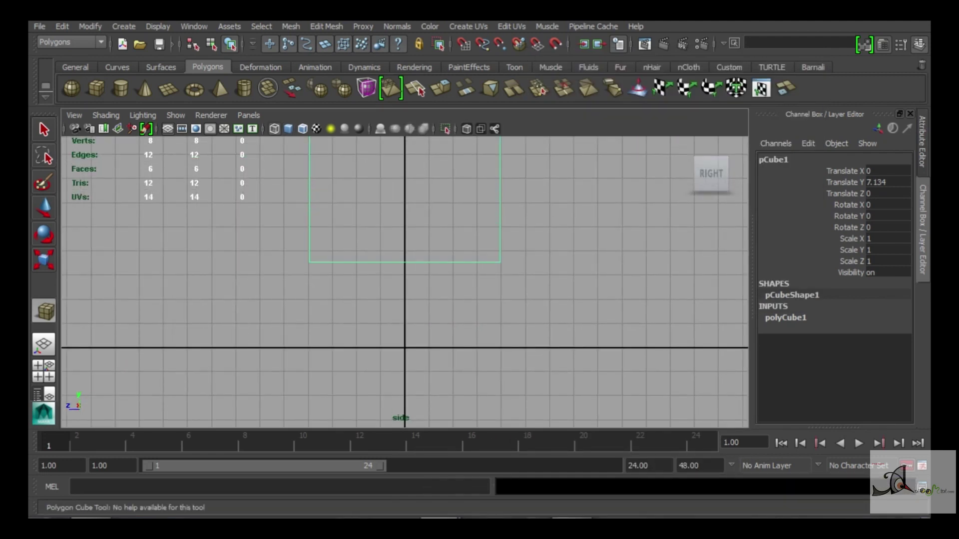
pyautogui.keyDown('alt'); pyautogui.moveTo(404, 347); pyautogui.dragTo(411, 300, button='middle'); pyautogui.keyUp('alt')
pyautogui.moveTo(354, 306); pyautogui.dragTo(427, 189)
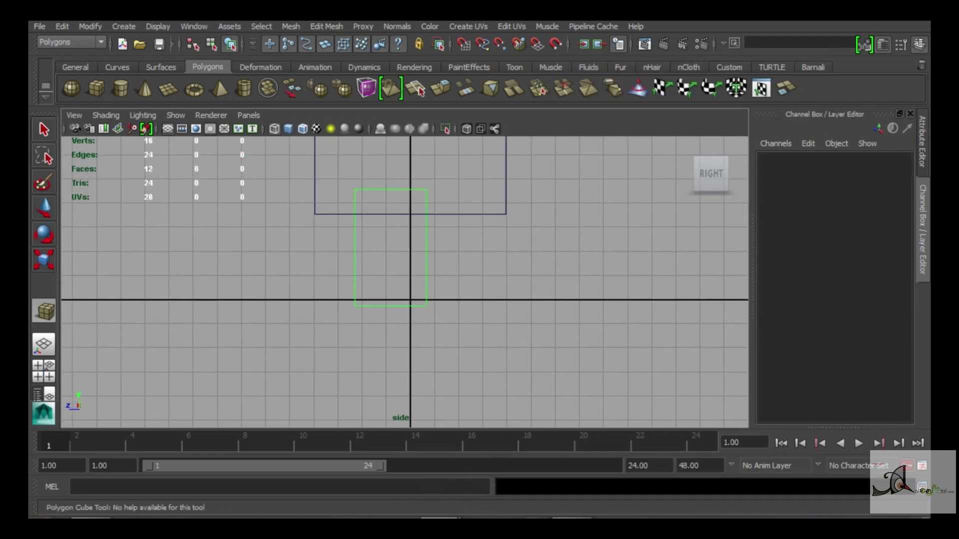
pyautogui.press('w')
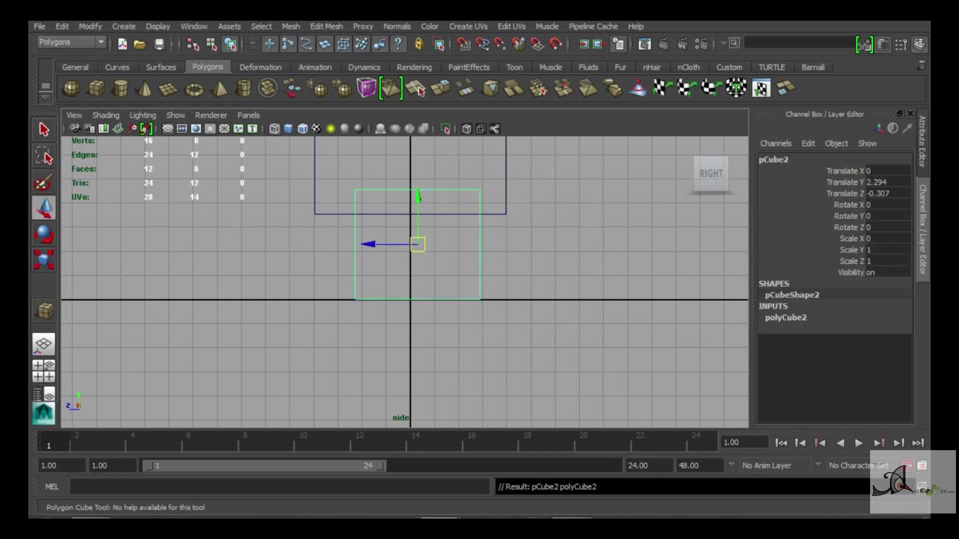
pyautogui.press('space')
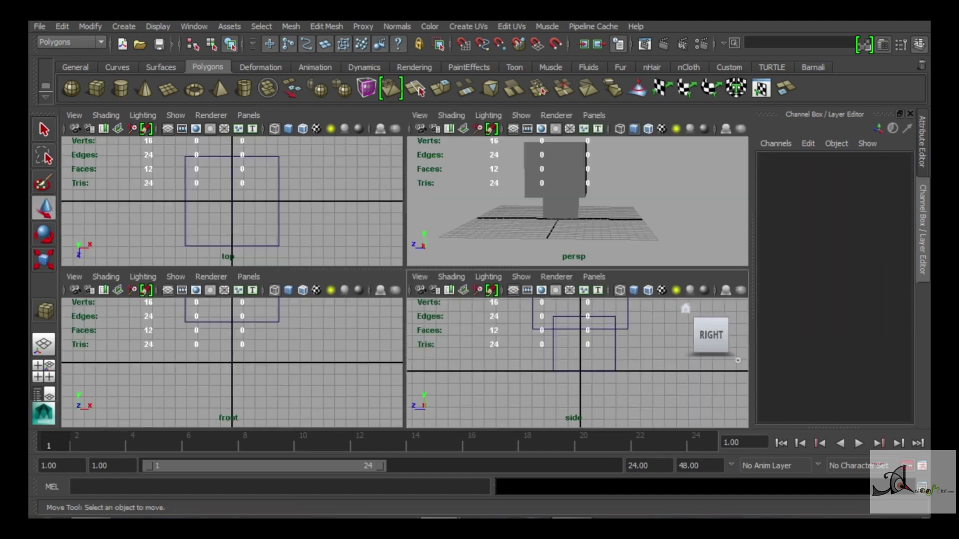
pyautogui.press('space')
pyautogui.click(347, 312)
pyautogui.press('Delete')
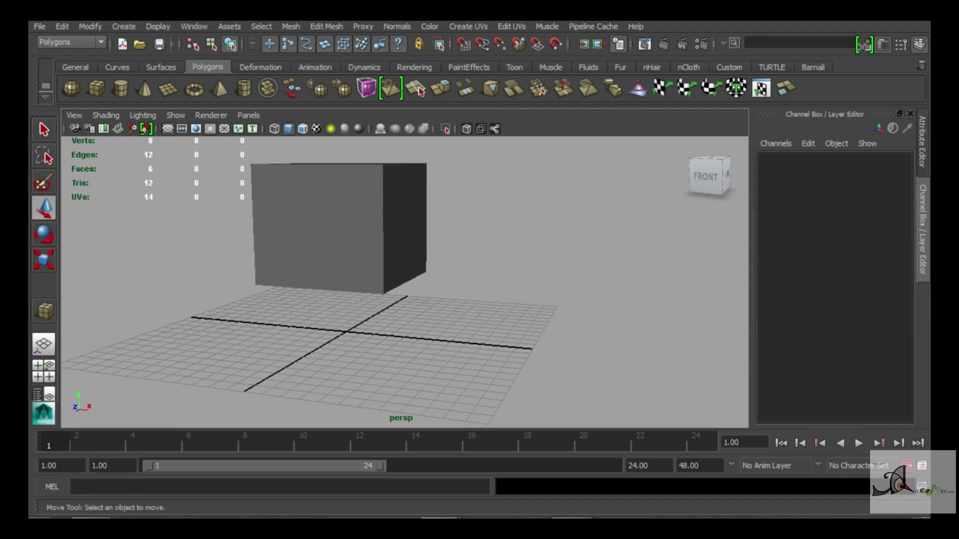
# - Redraw pCube2 on the grid beside the body, discarding a flat first attempt
pyautogui.click(96, 88)
pyautogui.moveTo(399, 362); pyautogui.dragTo(444, 320)
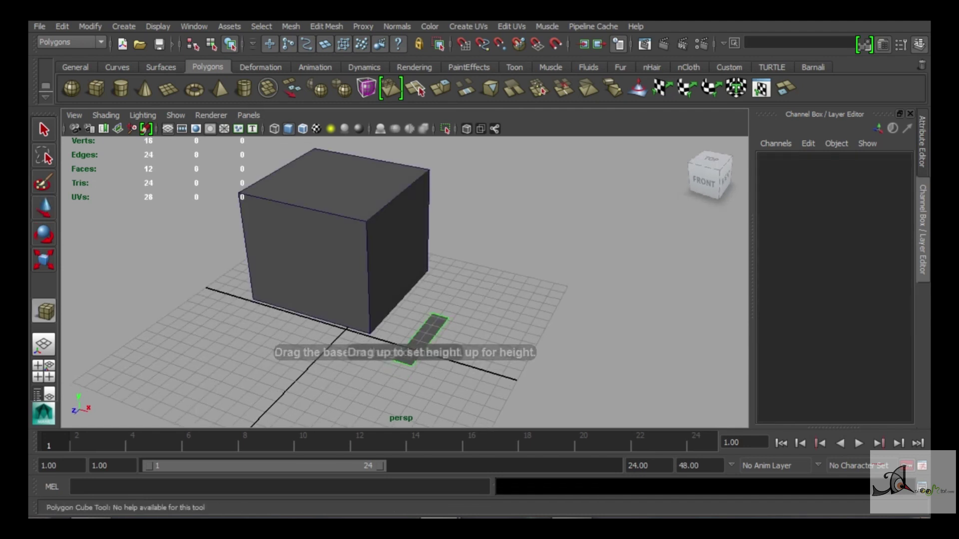
pyautogui.press('w')
pyautogui.click(96, 89)
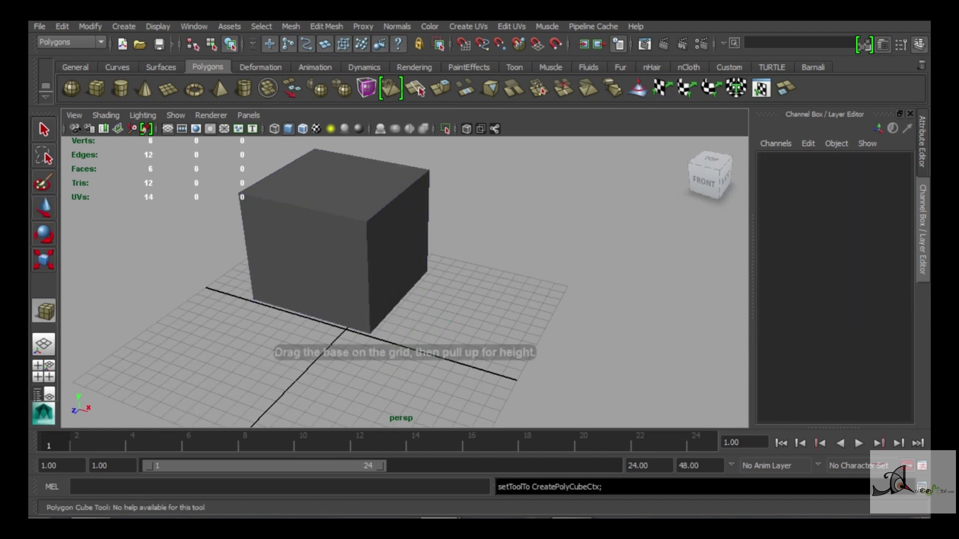
pyautogui.press('w')
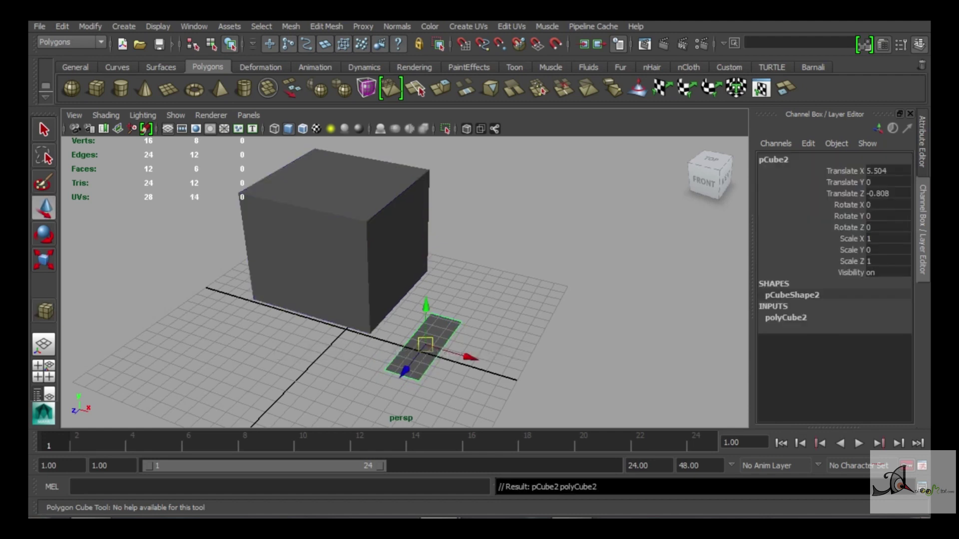
pyautogui.press('Delete')
pyautogui.click(97, 88)
pyautogui.moveTo(409, 343); pyautogui.dragTo(452, 280)
pyautogui.moveTo(399, 249)
pyautogui.keyDown('alt'); pyautogui.mouseDown()
pyautogui.moveTo(449, 240)
pyautogui.moveTo(429, 245)
pyautogui.mouseUp(); pyautogui.keyUp('alt')
# - In side view, merge the box's top vertices into an apex and spread the bottom vertices
pyautogui.press('space')
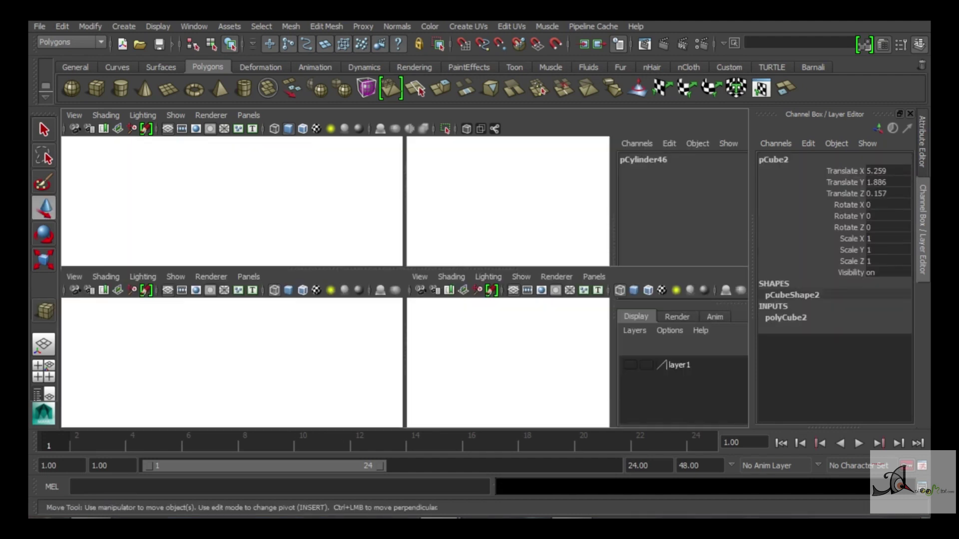
pyautogui.press('space')
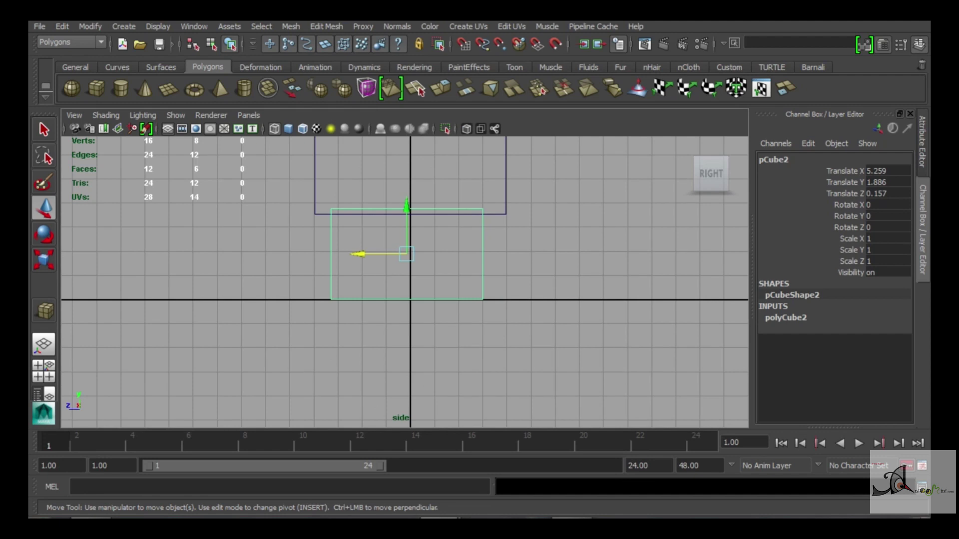
pyautogui.moveTo(453, 222); pyautogui.dragTo(394, 220, button='right')
pyautogui.click(331, 209)
pyautogui.moveTo(331, 208); pyautogui.dragTo(401, 185)
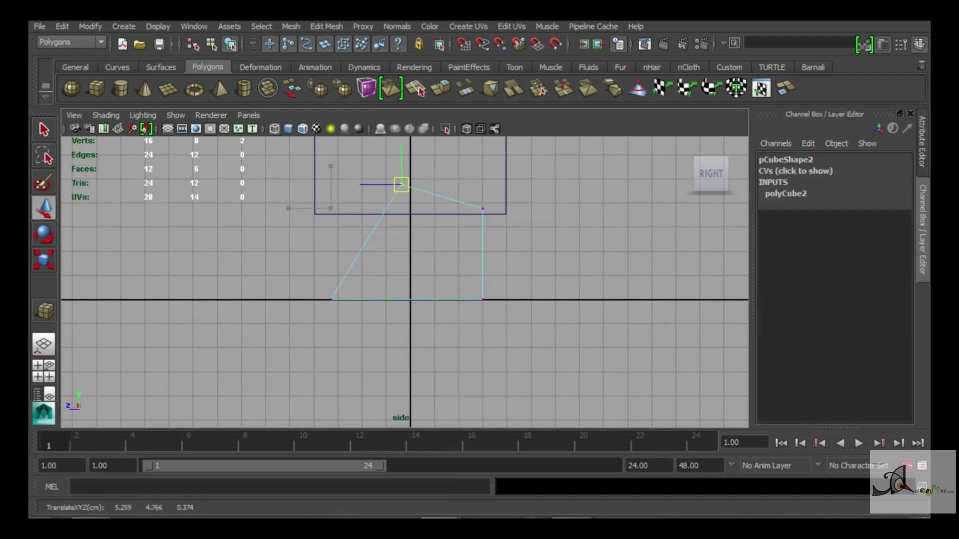
pyautogui.moveTo(482, 208)
pyautogui.mouseDown()
pyautogui.moveTo(505, 271)
pyautogui.moveTo(483, 299)
pyautogui.mouseUp()
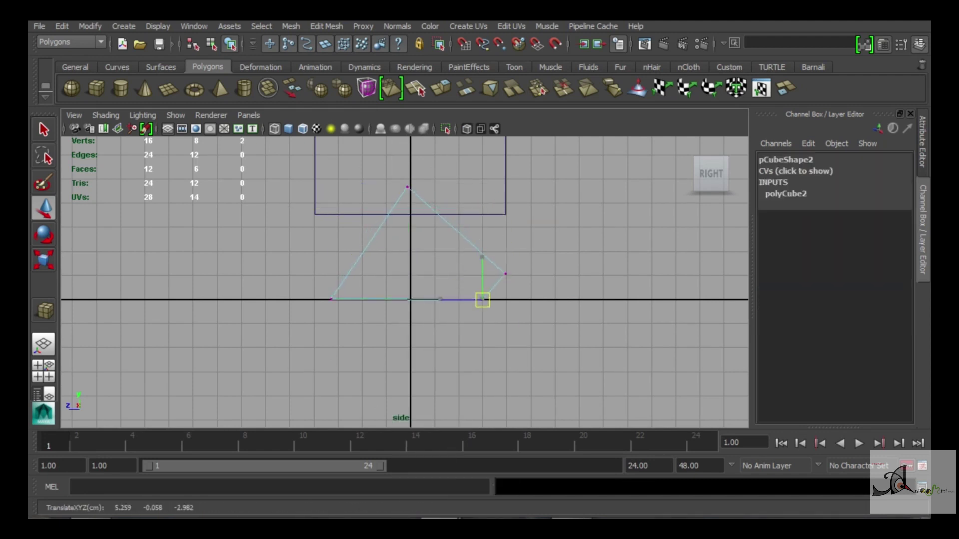
pyautogui.click(331, 299)
pyautogui.moveTo(331, 300); pyautogui.dragTo(321, 293)
pyautogui.moveTo(426, 256); pyautogui.dragTo(510, 299)
pyautogui.moveTo(506, 275); pyautogui.dragTo(509, 292)
pyautogui.moveTo(303, 289); pyautogui.dragTo(306, 293)
pyautogui.click(409, 186)
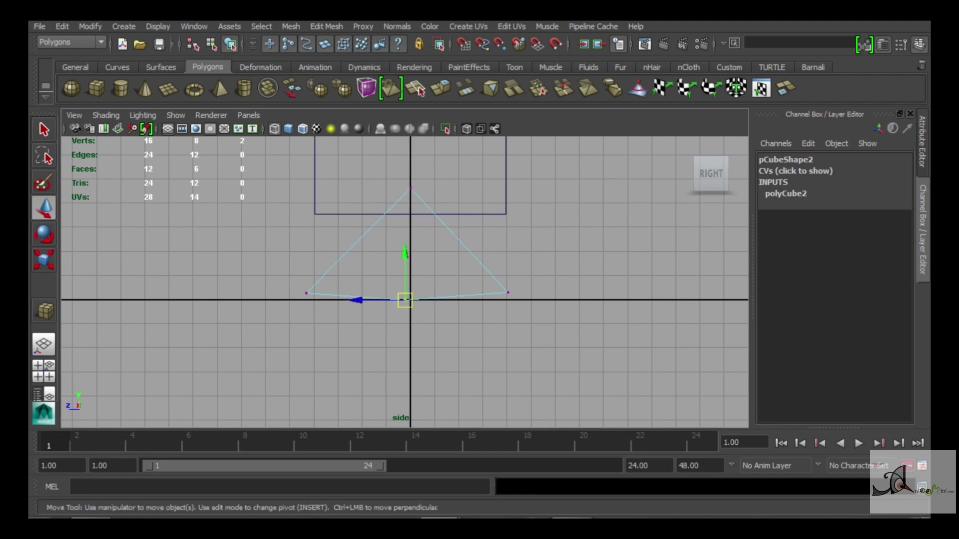
# - In perspective, raise the prism's apex vertex higher and select its bottom-right vertex
pyautogui.press('space')
pyautogui.press('space')
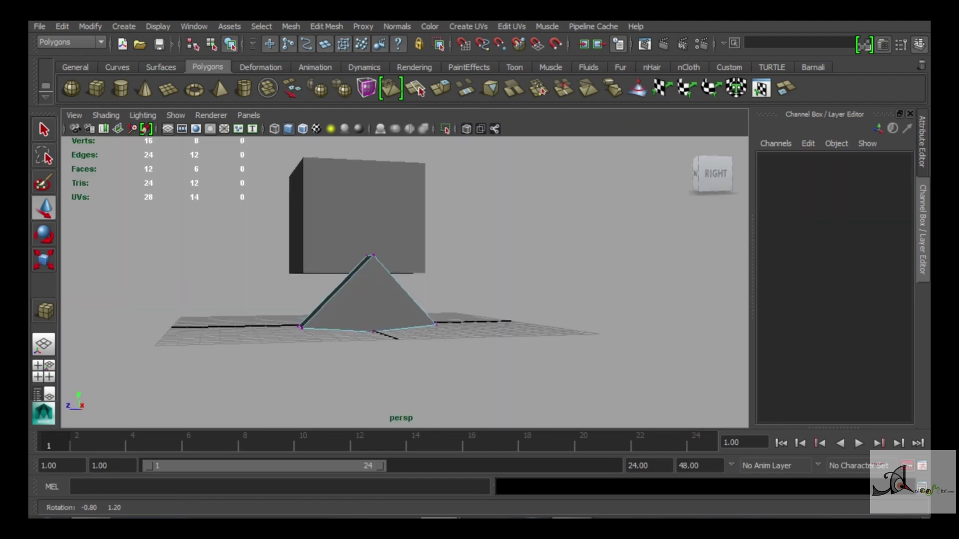
pyautogui.keyDown('alt'); pyautogui.moveTo(399, 250); pyautogui.dragTo(424, 235); pyautogui.keyUp('alt')
pyautogui.moveTo(406, 227); pyautogui.dragTo(466, 205, button='right')
pyautogui.click(550, 224)
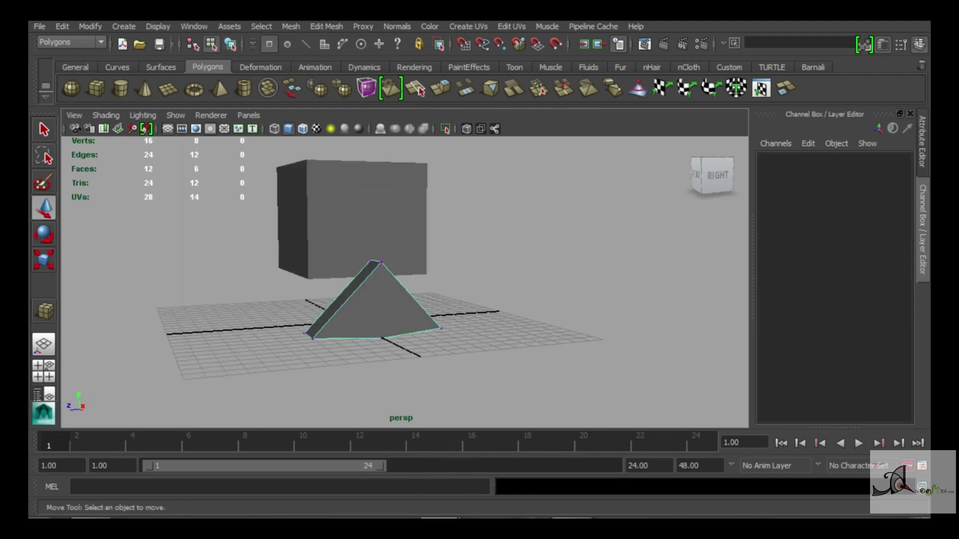
pyautogui.press('F8')
pyautogui.click(375, 261)
pyautogui.moveTo(376, 214); pyautogui.dragTo(376, 192)
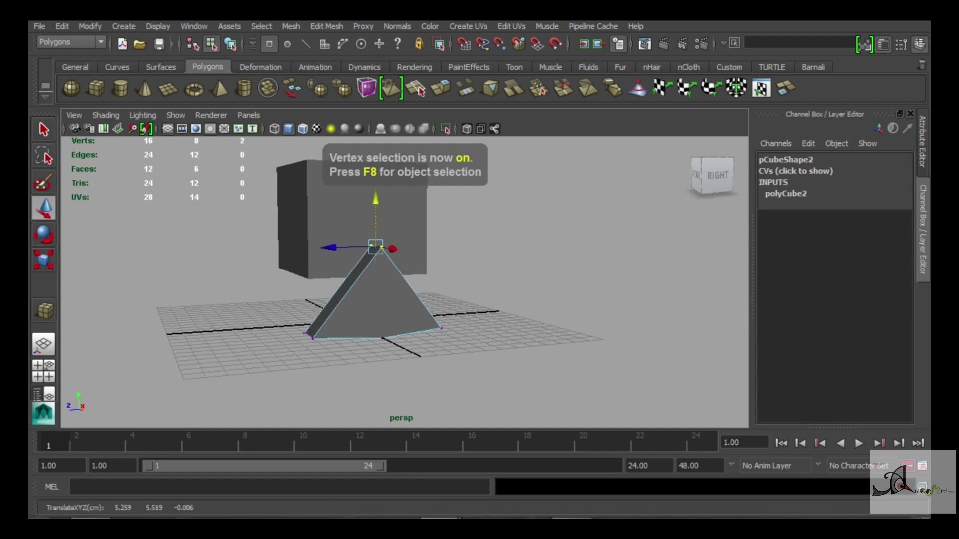
pyautogui.keyDown('alt'); pyautogui.moveTo(499, 250); pyautogui.dragTo(544, 242); pyautogui.keyUp('alt')
pyautogui.click(441, 328)
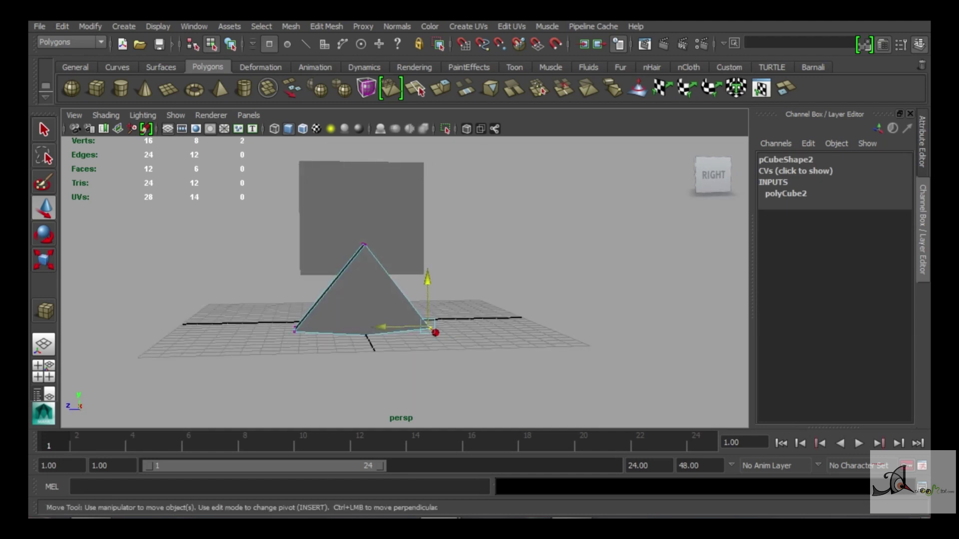
pyautogui.keyDown('alt'); pyautogui.moveTo(449, 249); pyautogui.dragTo(510, 249); pyautogui.keyUp('alt')
# - Bring the Wall-E reference picture back beside a full-size perspective view
pyautogui.press('space')
pyautogui.hotkey('alt', 'Tab')
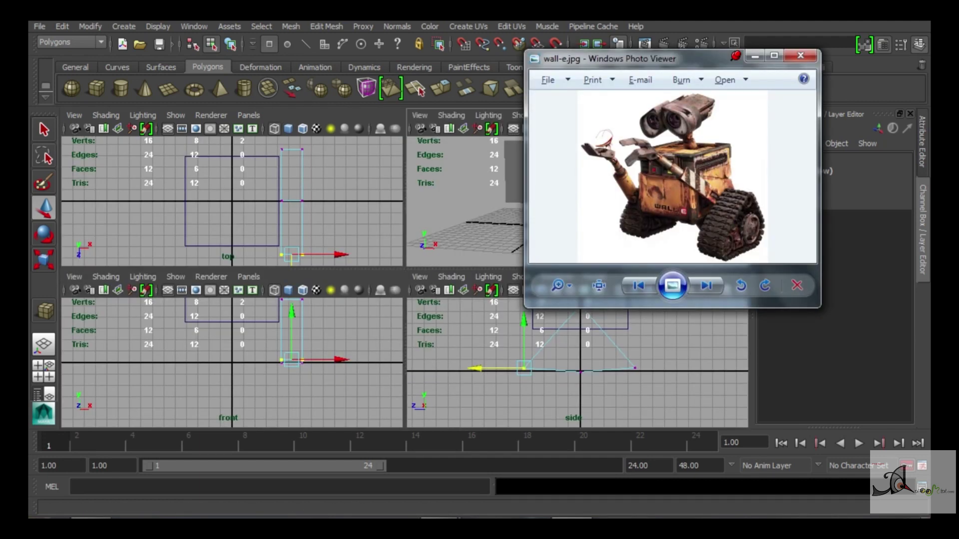
pyautogui.moveTo(624, 58); pyautogui.dragTo(661, 58)
pyautogui.press('space')
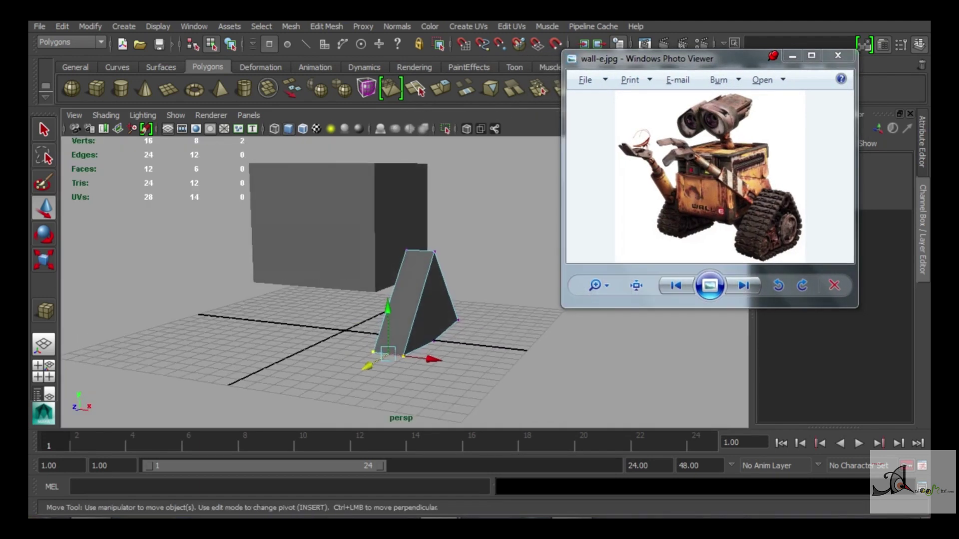
# - Push one face of the prism outward along X
pyautogui.moveTo(424, 247); pyautogui.dragTo(484, 210, button='right')
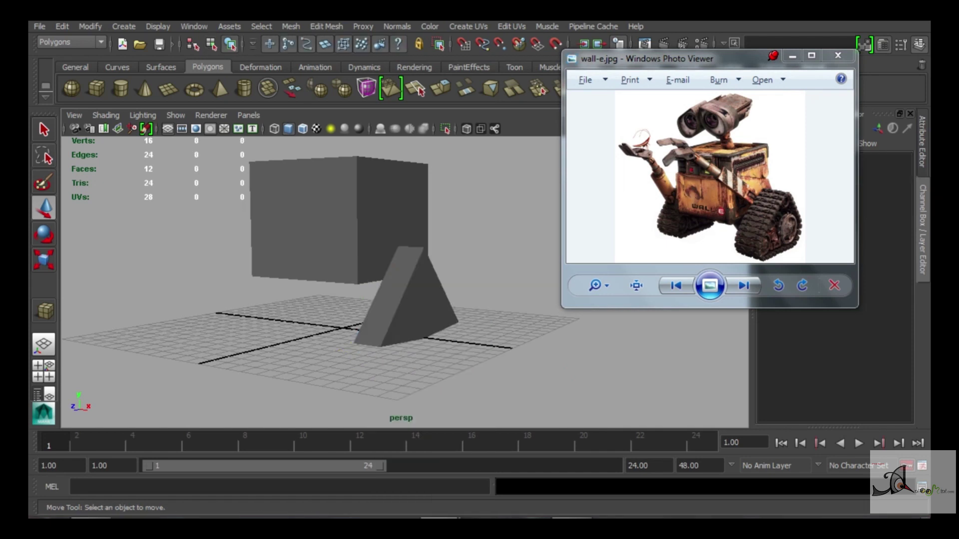
pyautogui.moveTo(425, 230); pyautogui.dragTo(429, 257, button='right')
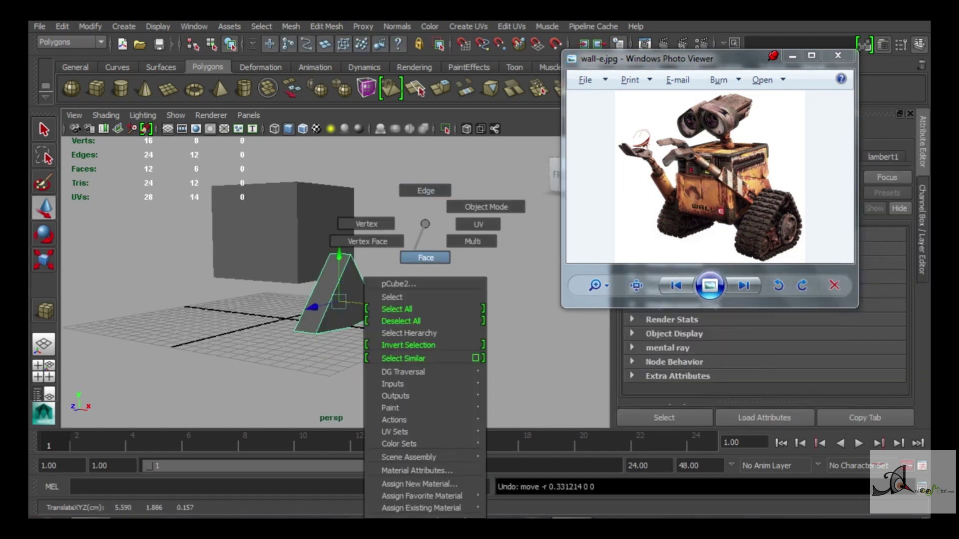
pyautogui.click(344, 300)
pyautogui.moveTo(379, 294); pyautogui.dragTo(299, 300)
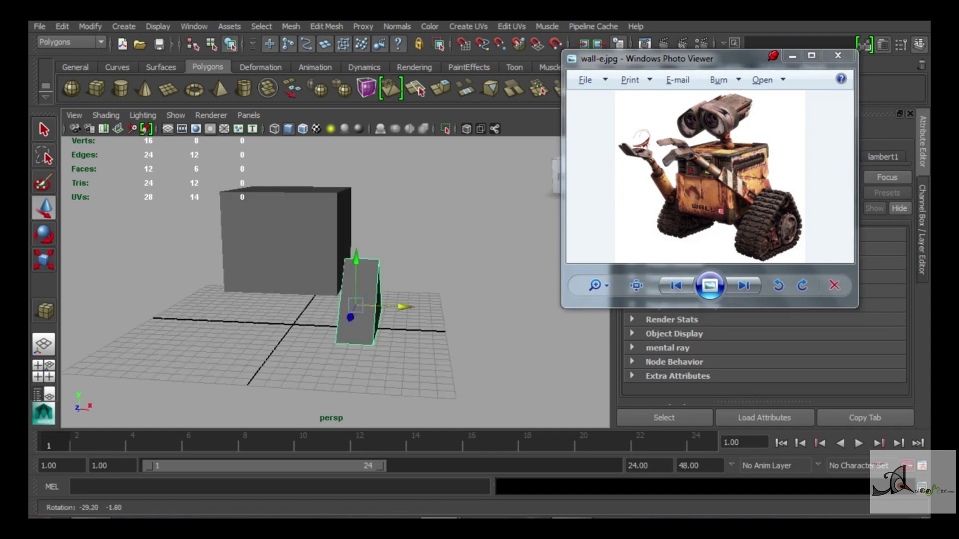
# - Duplicate-mirror the prism leg to the other side of the body box
pyautogui.moveTo(329, 275)
pyautogui.keyDown('alt'); pyautogui.mouseDown()
pyautogui.moveTo(320, 269)
pyautogui.moveTo(330, 255)
pyautogui.moveTo(319, 264)
pyautogui.moveTo(300, 250)
pyautogui.mouseUp(); pyautogui.keyUp('alt')
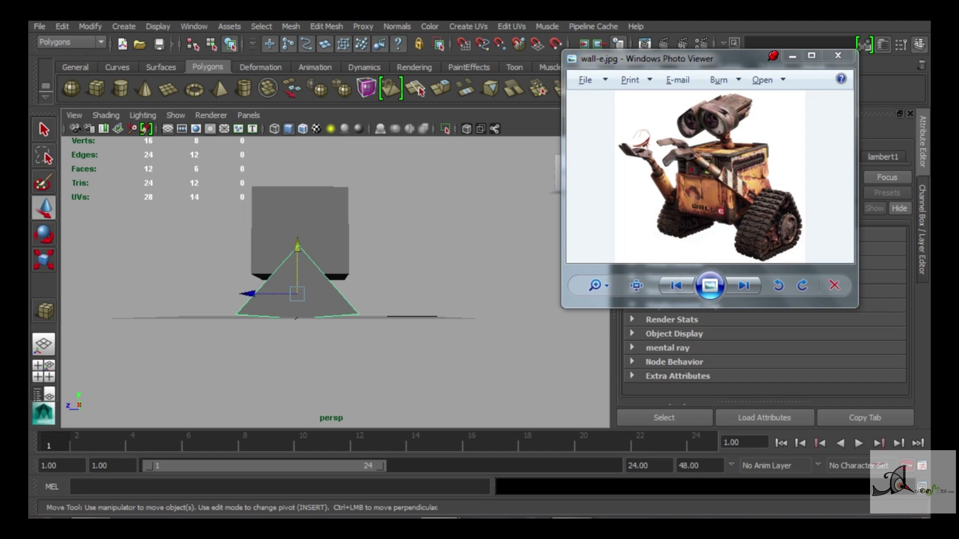
pyautogui.moveTo(360, 288)
pyautogui.keyDown('alt'); pyautogui.mouseDown()
pyautogui.moveTo(330, 274)
pyautogui.moveTo(344, 280)
pyautogui.moveTo(364, 317)
pyautogui.mouseUp(); pyautogui.keyUp('alt')
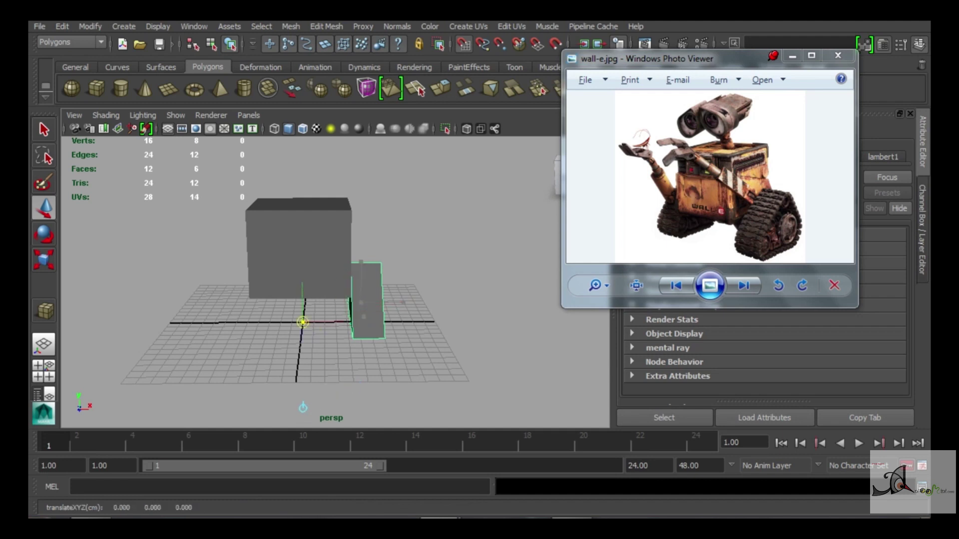
pyautogui.hotkey('ctrl', 'shift', 'd')
pyautogui.moveTo(329, 299)
pyautogui.keyDown('alt'); pyautogui.mouseDown()
pyautogui.moveTo(285, 290)
pyautogui.moveTo(300, 277)
pyautogui.mouseUp(); pyautogui.keyUp('alt')
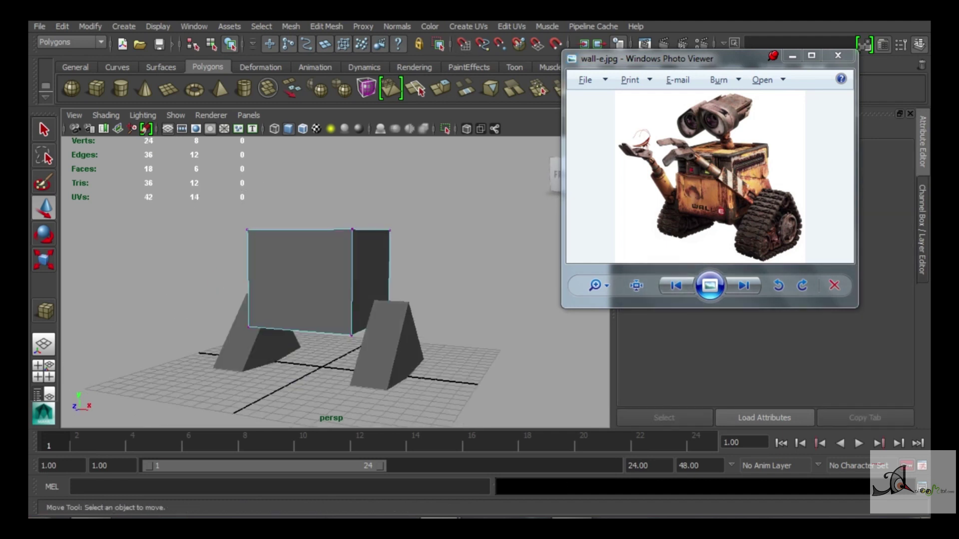
# - Adjust the box body with the Scale tool, then clear the selection
pyautogui.click(299, 278)
pyautogui.press('r')
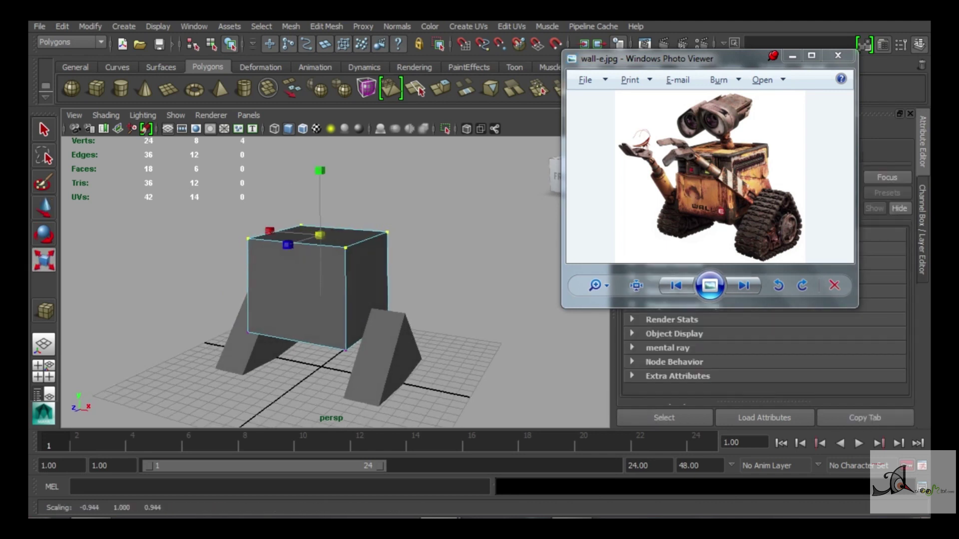
pyautogui.keyDown('alt'); pyautogui.moveTo(330, 279); pyautogui.dragTo(280, 272); pyautogui.keyUp('alt')
pyautogui.press('w')
pyautogui.click(305, 228)
pyautogui.moveTo(349, 300)
pyautogui.keyDown('alt'); pyautogui.mouseDown()
pyautogui.moveTo(279, 287)
pyautogui.moveTo(327, 287)
pyautogui.mouseUp(); pyautogui.keyUp('alt')
# - Draw a polygon cylinder on top of the box body
pyautogui.click(120, 89)
pyautogui.keyDown('alt'); pyautogui.moveTo(350, 324); pyautogui.dragTo(320, 319); pyautogui.keyUp('alt')
pyautogui.moveTo(325, 272); pyautogui.dragTo(325, 235)
pyautogui.keyDown('alt'); pyautogui.moveTo(320, 320); pyautogui.dragTo(299, 339); pyautogui.keyUp('alt')
pyautogui.moveTo(299, 299)
pyautogui.keyDown('alt'); pyautogui.mouseDown()
pyautogui.moveTo(280, 320)
pyautogui.moveTo(300, 279)
pyautogui.mouseUp(); pyautogui.keyUp('alt')
pyautogui.moveTo(674, 59)
pyautogui.mouseDown()
pyautogui.moveTo(534, 53)
pyautogui.moveTo(465, 62)
pyautogui.mouseUp()
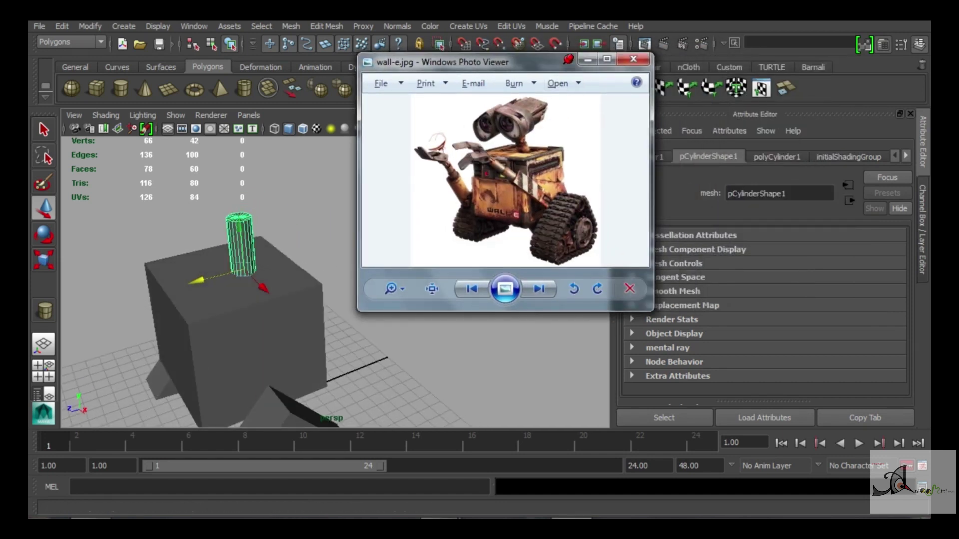
pyautogui.keyDown('alt'); pyautogui.moveTo(250, 300); pyautogui.dragTo(269, 289); pyautogui.keyUp('alt')
pyautogui.hotkey('ctrl', 'a')
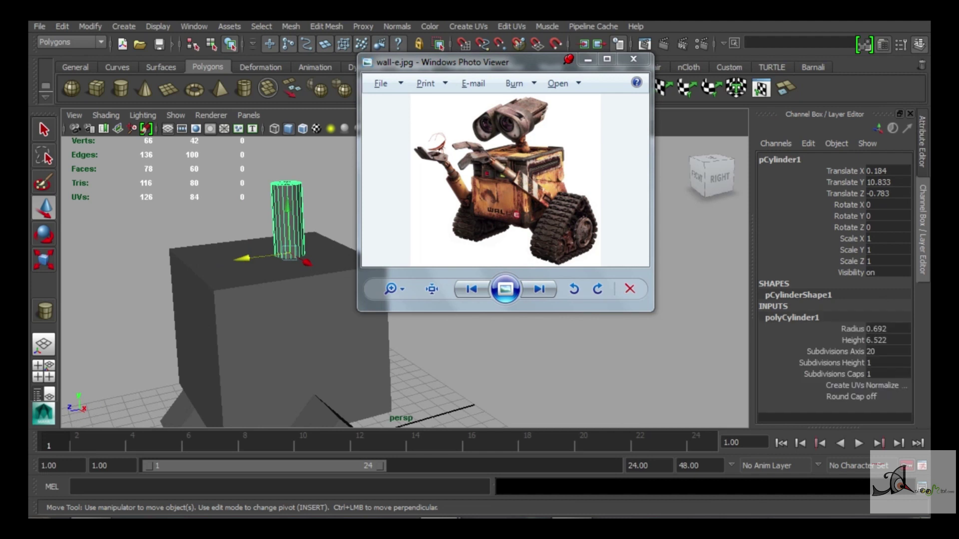
pyautogui.keyDown('alt'); pyautogui.moveTo(249, 325); pyautogui.dragTo(269, 315); pyautogui.keyUp('alt')
pyautogui.moveTo(450, 62); pyautogui.dragTo(561, 46)
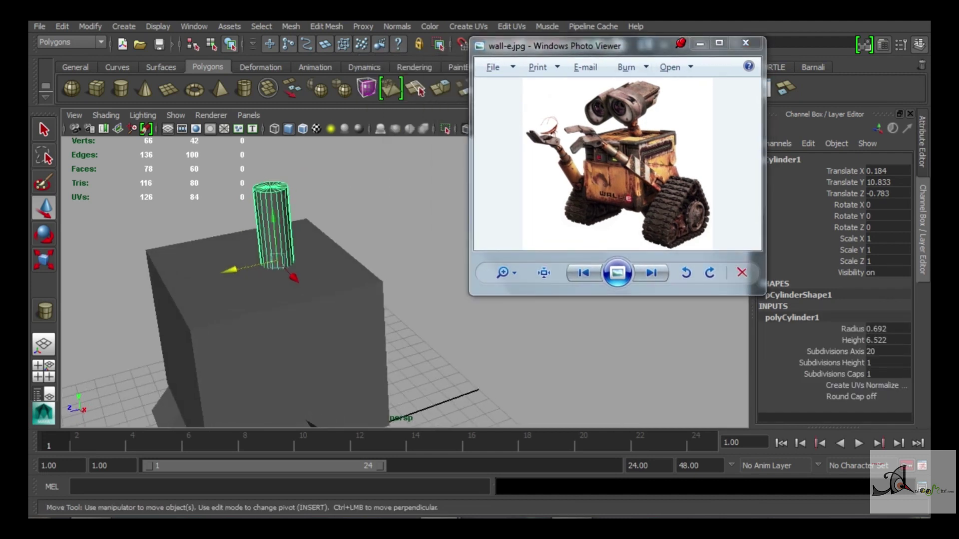
# - Set the cylinder to radius 0.35 and height 6, raised above the box
pyautogui.write('r0.4')
pyautogui.press('Return')
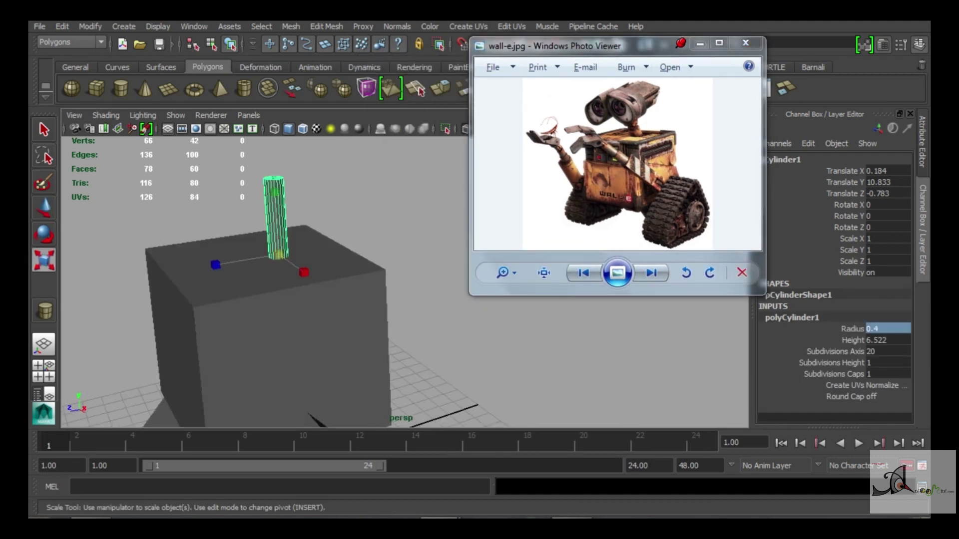
pyautogui.press('w')
pyautogui.press('4')
pyautogui.moveTo(349, 299)
pyautogui.keyDown('alt'); pyautogui.mouseDown()
pyautogui.moveTo(320, 280)
pyautogui.moveTo(315, 241)
pyautogui.mouseUp(); pyautogui.keyUp('alt')
pyautogui.keyDown('alt'); pyautogui.moveTo(349, 299); pyautogui.dragTo(349, 279); pyautogui.keyUp('alt')
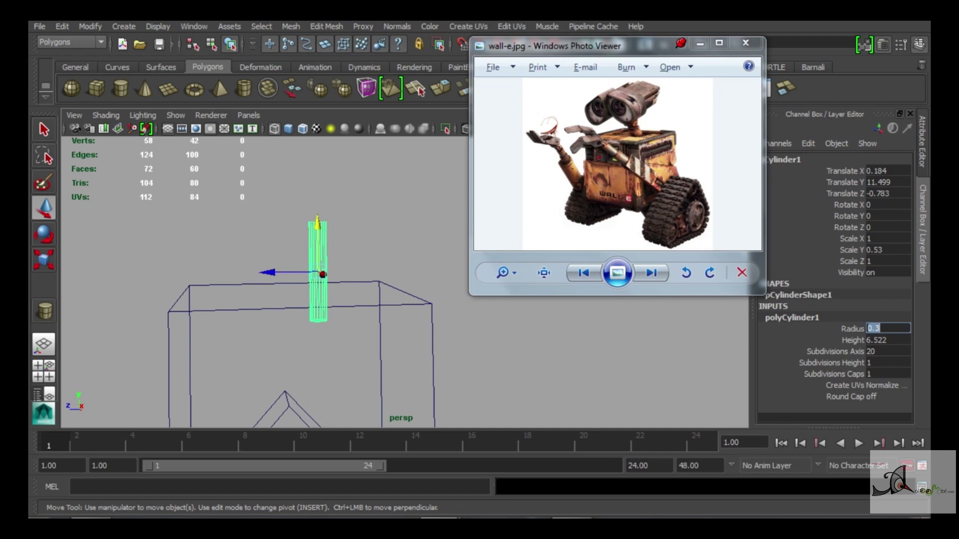
pyautogui.keyDown('alt'); pyautogui.moveTo(349, 300); pyautogui.dragTo(380, 329); pyautogui.keyUp('alt')
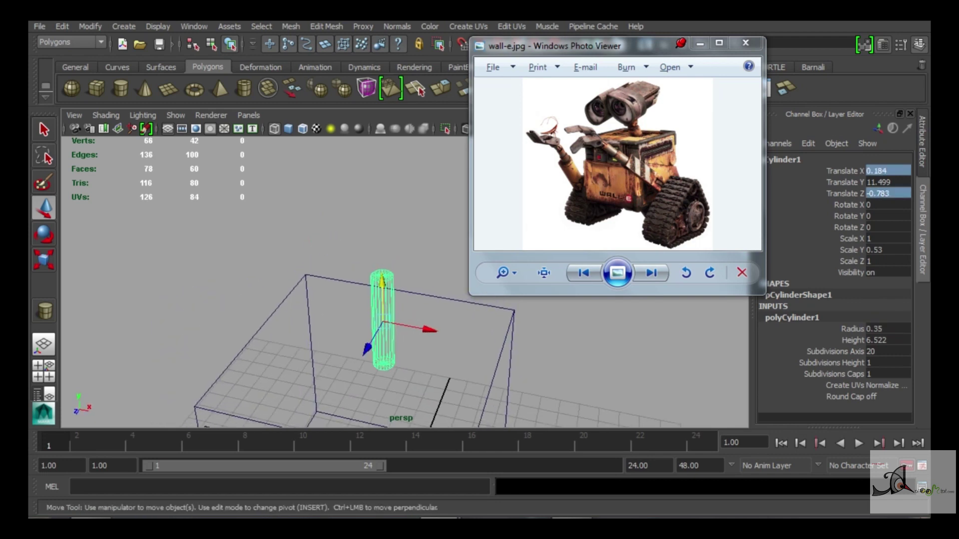
pyautogui.click(888, 193)
pyautogui.write('0')
# - Centre the neck at X and Z 0 and settle it at Translate Y 11.8
pyautogui.press('Return')
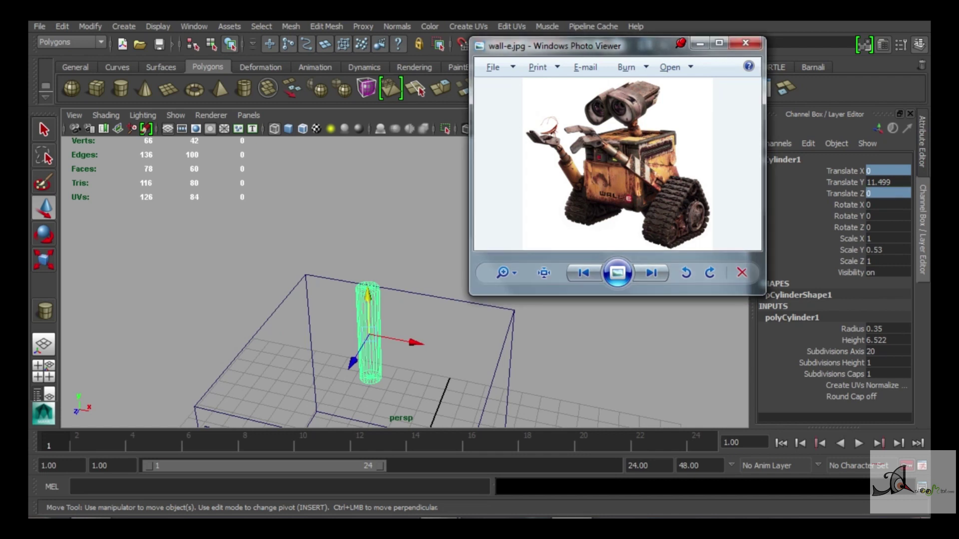
pyautogui.keyDown('alt'); pyautogui.moveTo(349, 299); pyautogui.dragTo(380, 319); pyautogui.keyUp('alt')
pyautogui.moveTo(272, 320); pyautogui.dragTo(261, 317)
pyautogui.keyDown('alt'); pyautogui.moveTo(350, 299); pyautogui.dragTo(279, 299); pyautogui.keyUp('alt')
pyautogui.moveTo(336, 272); pyautogui.dragTo(336, 260)
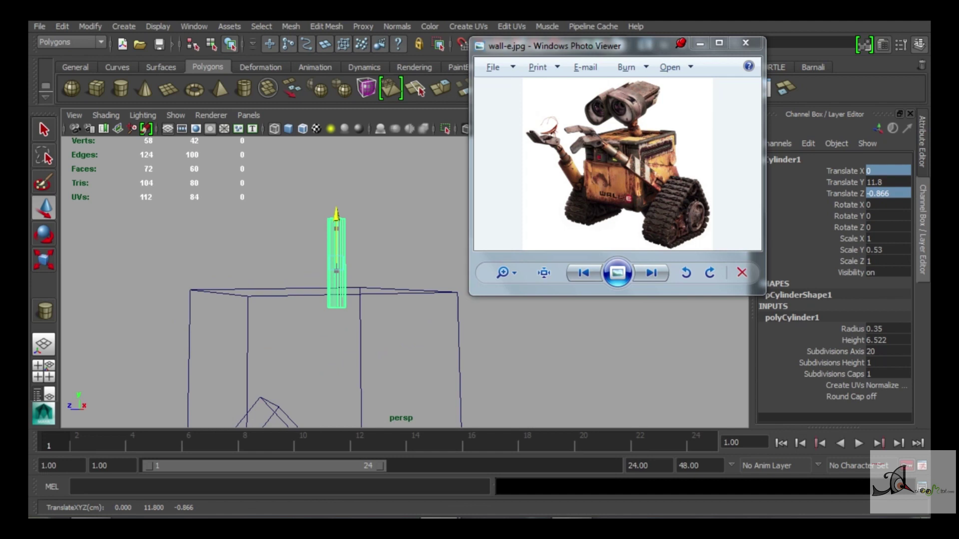
pyautogui.moveTo(336, 215)
pyautogui.keyDown('alt'); pyautogui.mouseDown()
pyautogui.moveTo(333, 226)
pyautogui.moveTo(270, 235)
pyautogui.mouseUp(); pyautogui.keyUp('alt')
# - Draw a thin cylinder above the box in the front view
pyautogui.click(120, 89)
pyautogui.press('space')
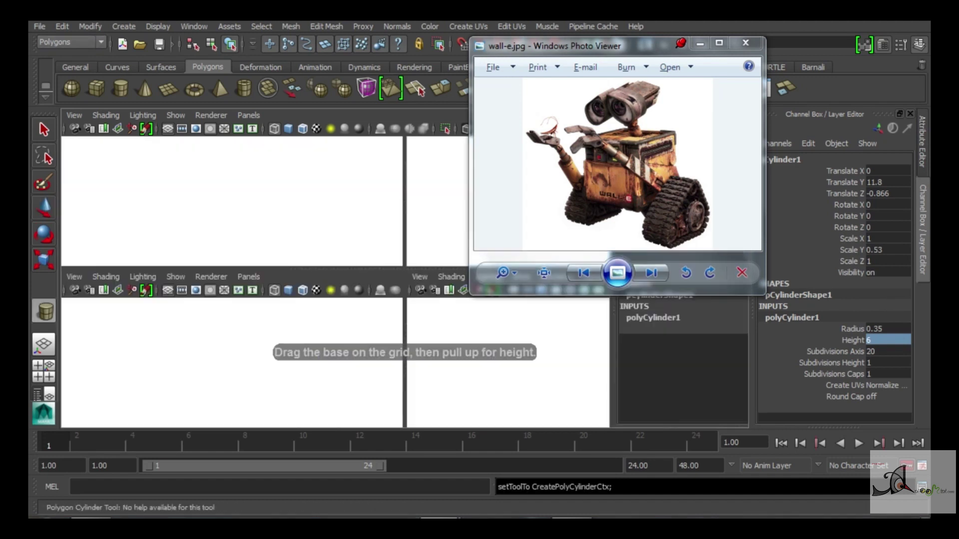
pyautogui.press('space')
pyautogui.moveTo(388, 240); pyautogui.dragTo(394, 215)
pyautogui.scroll(-2, 407, 223)
pyautogui.click(408, 223)
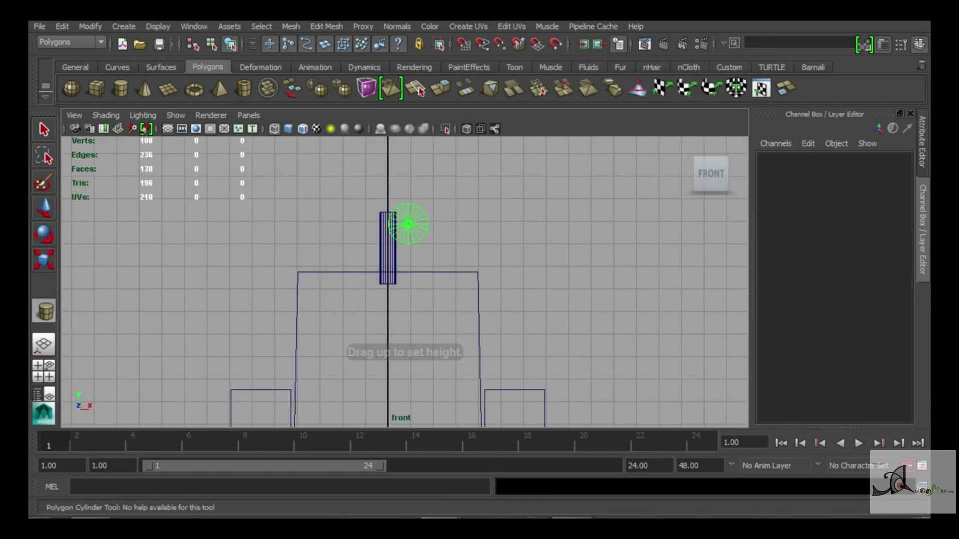
pyautogui.press('w')
# - Slide the new cylinder over the neck and edit its Radius to 0.7
pyautogui.press('space')
pyautogui.press('space')
pyautogui.hotkey('alt', 'Tab')
pyautogui.moveTo(550, 45); pyautogui.dragTo(536, 36)
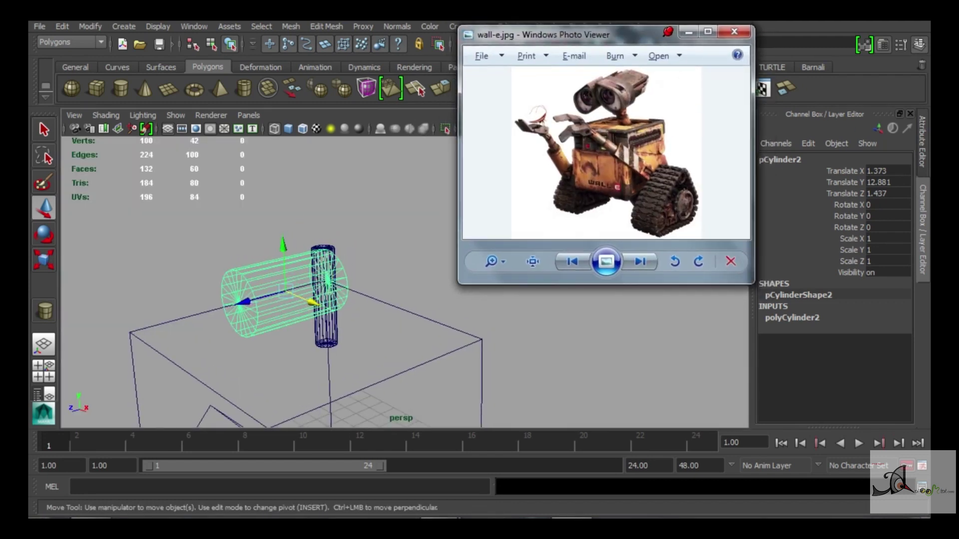
pyautogui.keyDown('alt'); pyautogui.moveTo(349, 359); pyautogui.dragTo(330, 357); pyautogui.keyUp('alt')
pyautogui.moveTo(216, 298); pyautogui.dragTo(252, 305)
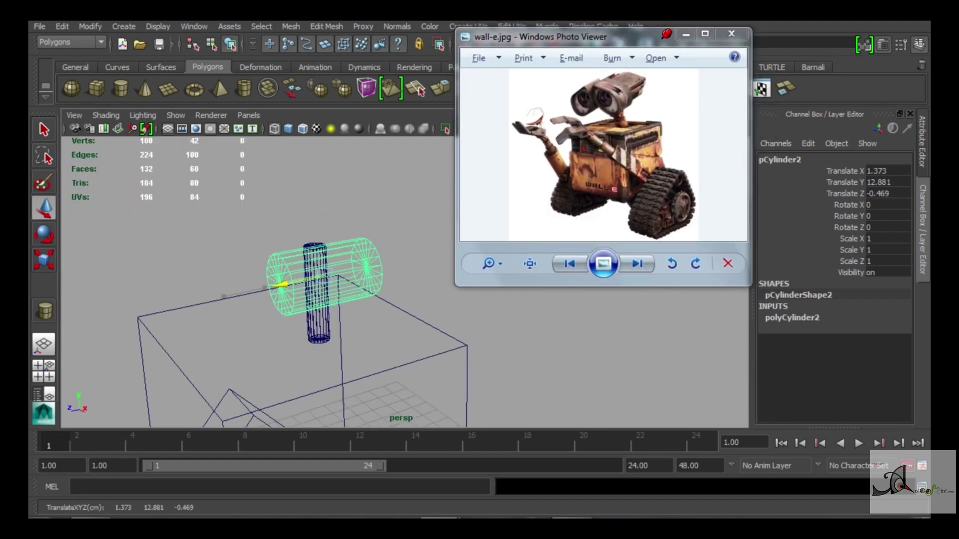
pyautogui.keyDown('alt'); pyautogui.moveTo(399, 359); pyautogui.dragTo(379, 356); pyautogui.keyUp('alt')
pyautogui.doubleClick(792, 317)
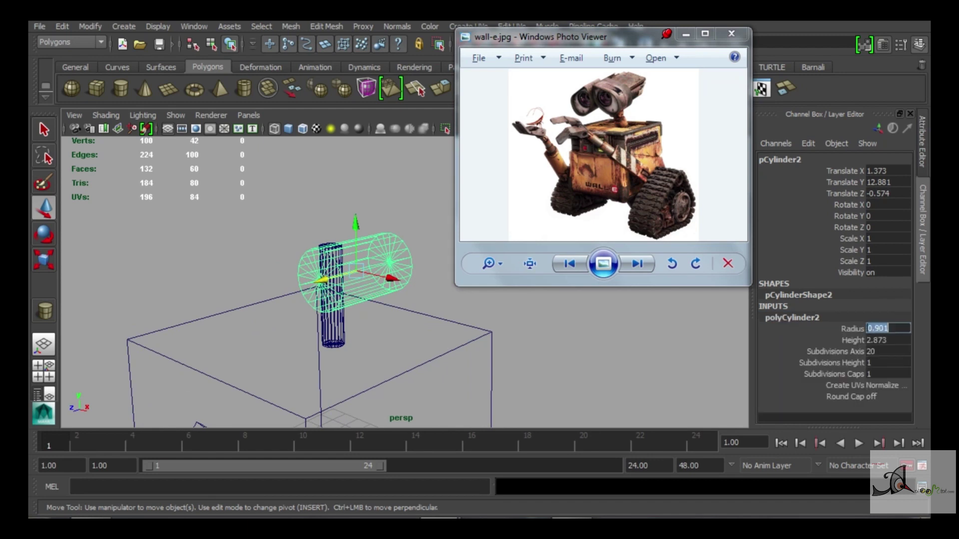
# - Shift the head cylinder slightly along X, pick an edge, and enable soft selection
pyautogui.moveTo(350, 360)
pyautogui.keyDown('alt'); pyautogui.mouseDown()
pyautogui.moveTo(269, 351)
pyautogui.moveTo(279, 353)
pyautogui.mouseUp(); pyautogui.keyUp('alt')
pyautogui.moveTo(387, 235); pyautogui.dragTo(382, 235)
pyautogui.keyDown('alt'); pyautogui.moveTo(280, 352); pyautogui.dragTo(260, 350); pyautogui.keyUp('alt')
pyautogui.moveTo(340, 235); pyautogui.dragTo(320, 192, button='right')
pyautogui.click(320, 211)
pyautogui.moveTo(259, 351)
pyautogui.keyDown('alt'); pyautogui.mouseDown()
pyautogui.moveTo(249, 349)
pyautogui.moveTo(265, 352)
pyautogui.mouseUp(); pyautogui.keyUp('alt')
pyautogui.press('b')
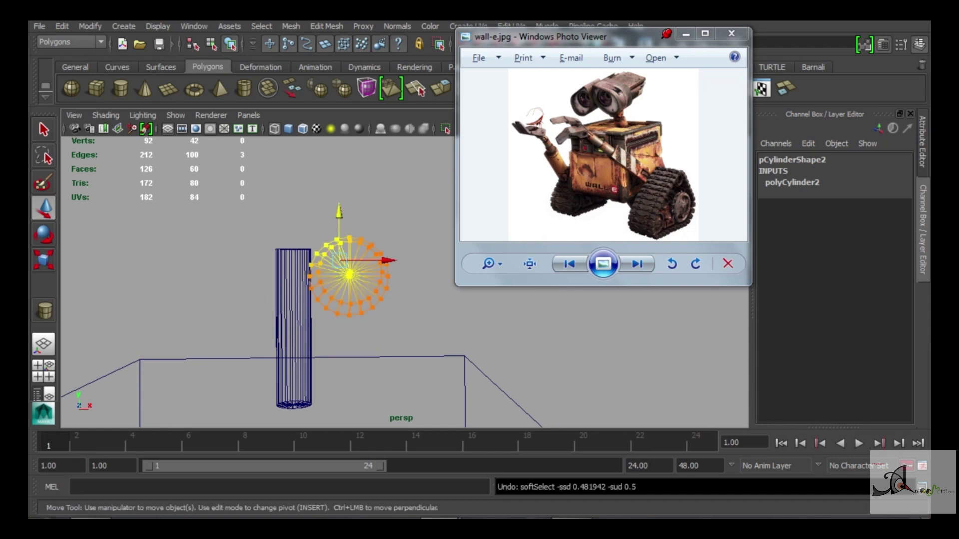
# - Return the eye to shaded object mode and set its cap subdivisions to 0
pyautogui.moveTo(354, 222); pyautogui.dragTo(415, 205, button='right')
pyautogui.press('5')
pyautogui.keyDown('alt'); pyautogui.moveTo(299, 325); pyautogui.dragTo(275, 320); pyautogui.keyUp('alt')
pyautogui.click(792, 317)
pyautogui.click(887, 374)
pyautogui.write('0')
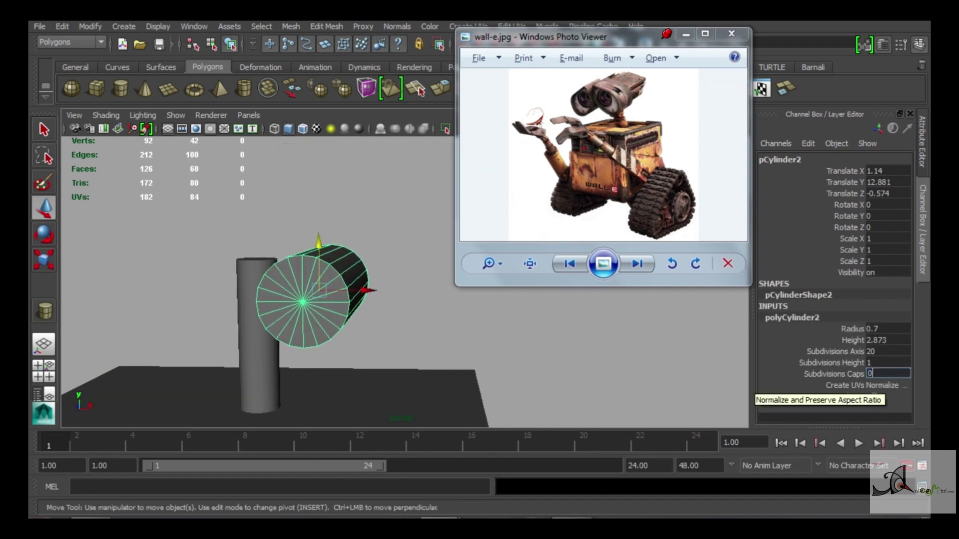
pyautogui.keyDown('alt'); pyautogui.moveTo(319, 299); pyautogui.dragTo(349, 295); pyautogui.keyUp('alt')
pyautogui.click(888, 328)
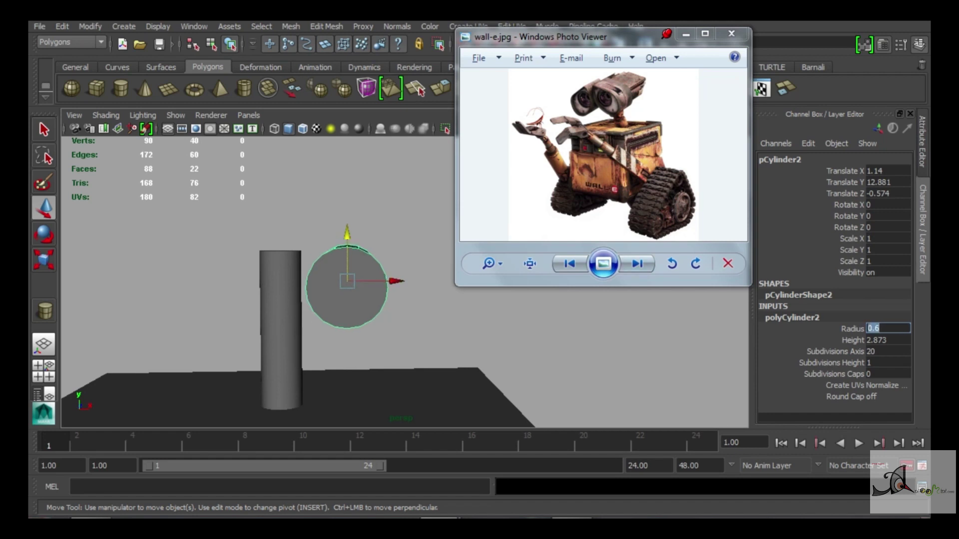
# - Reselect the eye cylinder and shift it slightly along X
pyautogui.click(279, 325)
pyautogui.click(792, 318)
pyautogui.moveTo(350, 324)
pyautogui.keyDown('alt'); pyautogui.mouseDown()
pyautogui.moveTo(309, 295)
pyautogui.moveTo(350, 290)
pyautogui.mouseUp(); pyautogui.keyUp('alt')
pyautogui.click(360, 278)
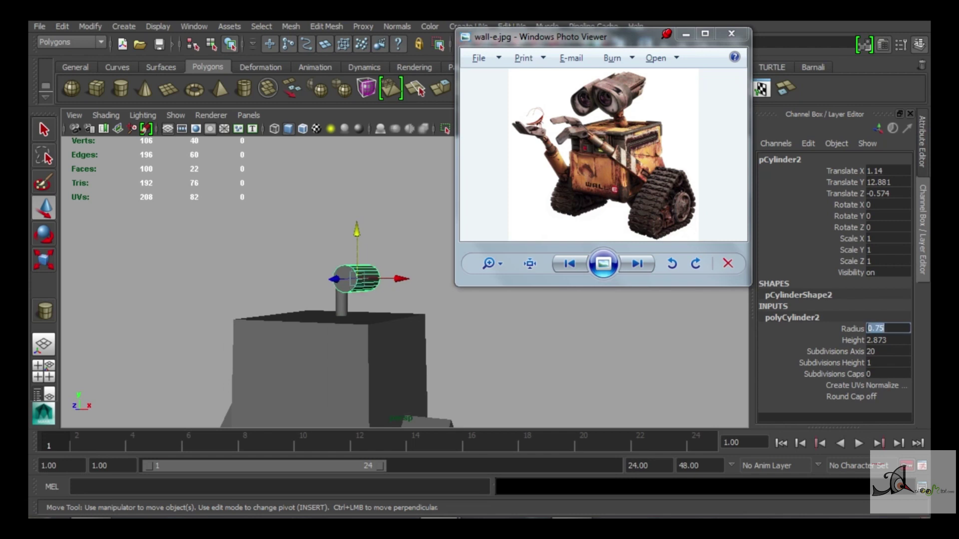
pyautogui.moveTo(349, 275)
pyautogui.keyDown('alt'); pyautogui.mouseDown()
pyautogui.moveTo(380, 290)
pyautogui.moveTo(349, 279)
pyautogui.mouseUp(); pyautogui.keyUp('alt')
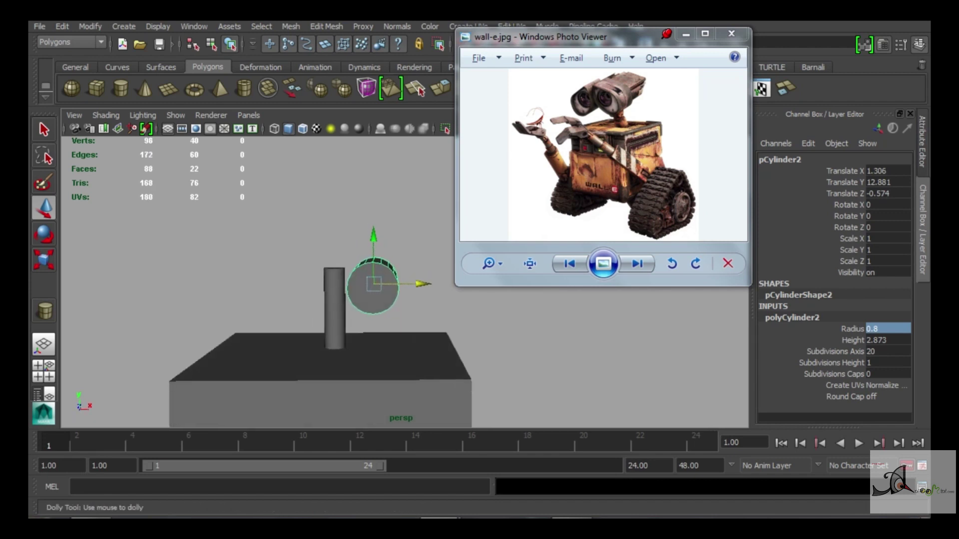
# - Pull the eye's top vertex into a teardrop, then nudge the eye to Translate X 1.306
pyautogui.moveTo(370, 299); pyautogui.dragTo(343, 210, button='right')
pyautogui.click(374, 257)
pyautogui.keyDown('alt'); pyautogui.moveTo(369, 300); pyautogui.dragTo(369, 284); pyautogui.keyUp('alt')
pyautogui.click(352, 250)
pyautogui.moveTo(352, 210); pyautogui.dragTo(352, 180)
pyautogui.moveTo(400, 222); pyautogui.dragTo(378, 236)
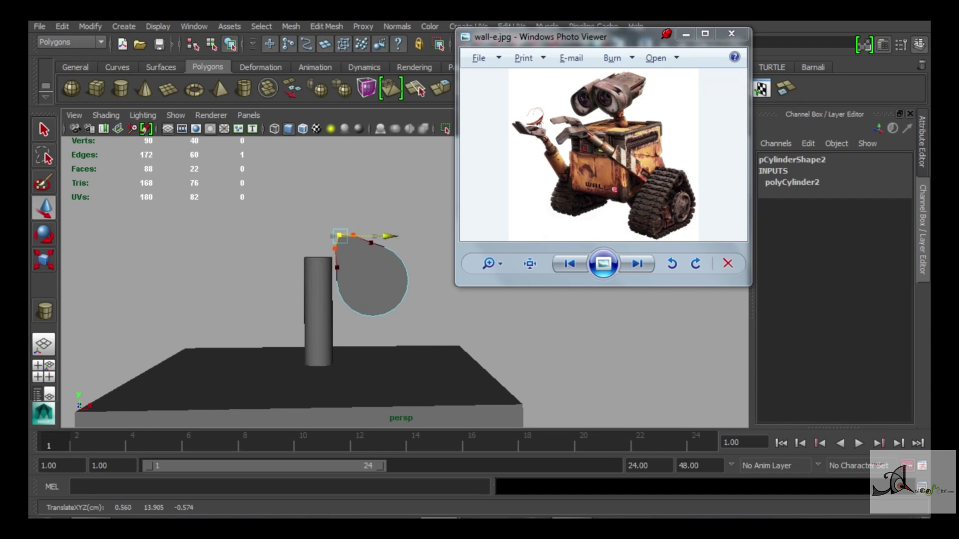
pyautogui.moveTo(300, 299)
pyautogui.keyDown('alt'); pyautogui.mouseDown()
pyautogui.moveTo(325, 279)
pyautogui.moveTo(325, 309)
pyautogui.moveTo(300, 289)
pyautogui.moveTo(310, 299)
pyautogui.moveTo(265, 299)
pyautogui.moveTo(334, 287)
pyautogui.moveTo(319, 300)
pyautogui.moveTo(325, 279)
pyautogui.moveTo(295, 295)
pyautogui.moveTo(324, 255)
pyautogui.moveTo(295, 299)
pyautogui.mouseUp(); pyautogui.keyUp('alt')
pyautogui.press('F8')
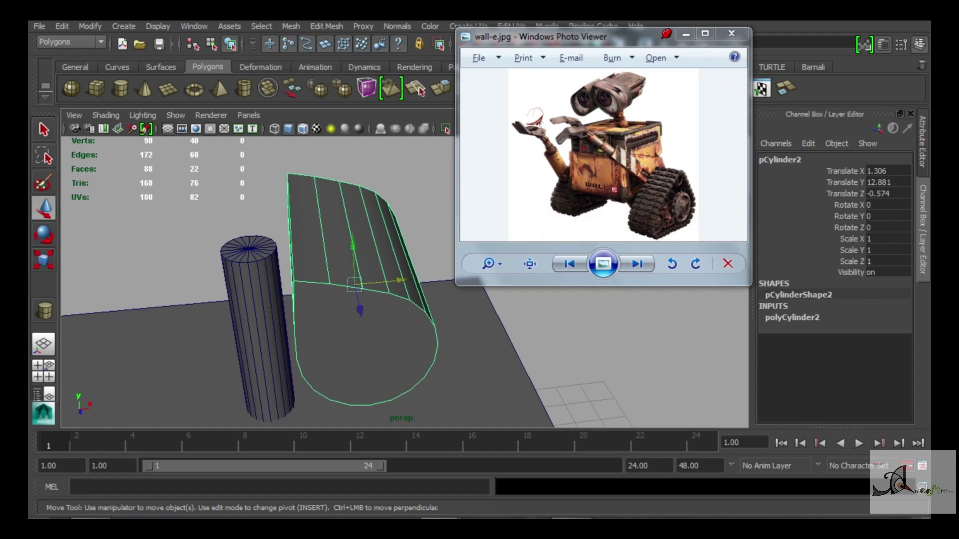
pyautogui.moveTo(394, 281); pyautogui.dragTo(389, 282)
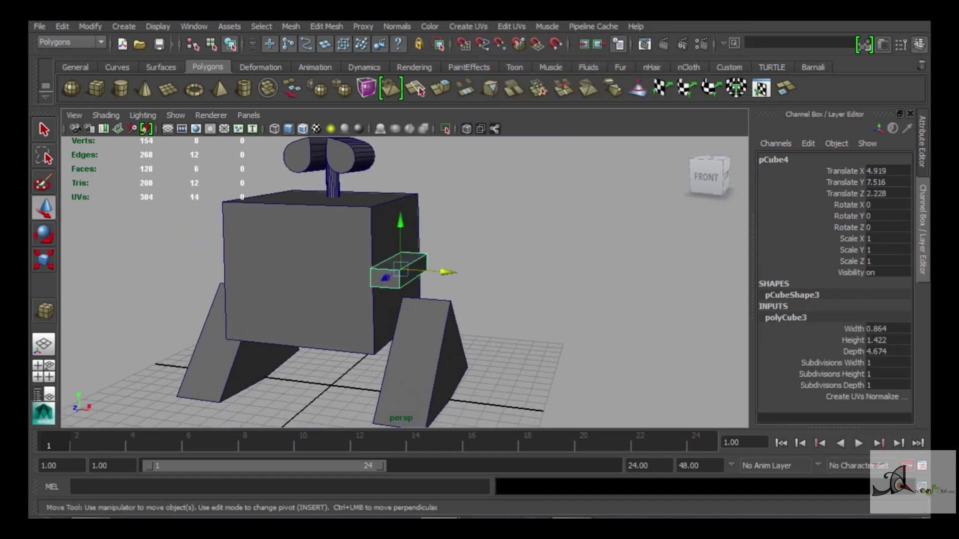
# - Set the arm box's polyCube3 Height to 0.8 in the Channel Box
pyautogui.write('4')
pyautogui.press('Return')
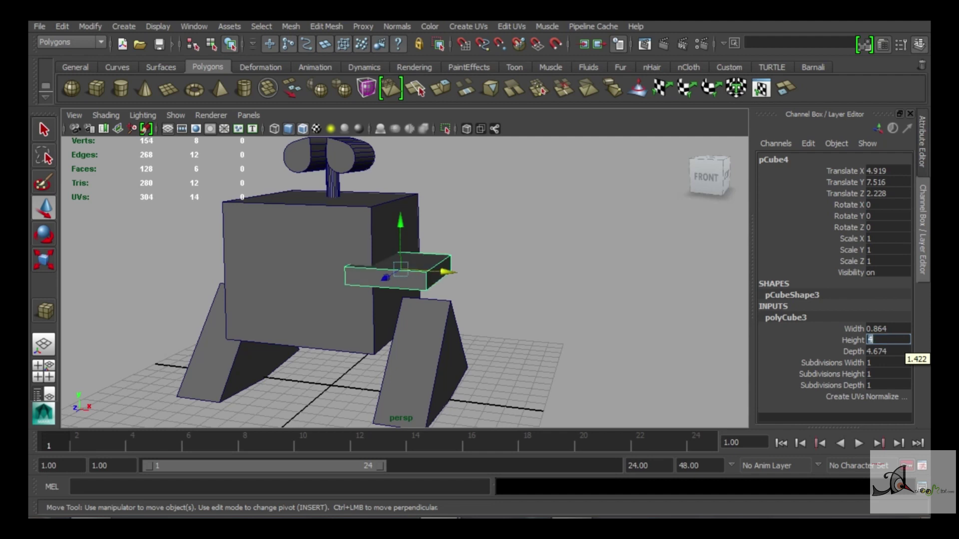
pyautogui.press('Return')
pyautogui.write('8')
pyautogui.press('Return')
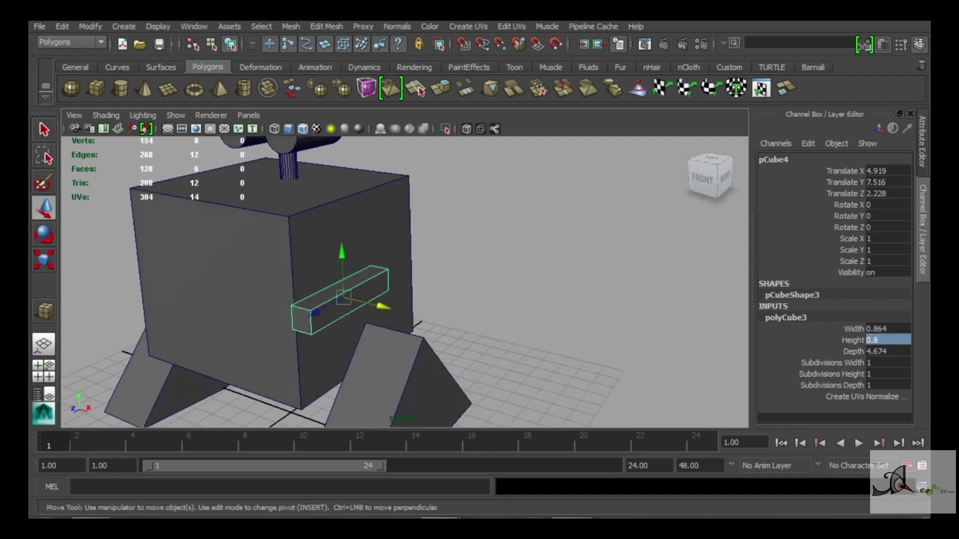
# - Lower the arm bar against the body's side and slide it inward along X
pyautogui.keyDown('alt'); pyautogui.moveTo(399, 299); pyautogui.dragTo(380, 295); pyautogui.keyUp('alt')
pyautogui.moveTo(336, 237); pyautogui.dragTo(336, 229)
pyautogui.moveTo(380, 294)
pyautogui.keyDown('alt'); pyautogui.mouseDown()
pyautogui.moveTo(250, 287)
pyautogui.moveTo(276, 268)
pyautogui.mouseUp(); pyautogui.keyUp('alt')
pyautogui.moveTo(248, 225); pyautogui.dragTo(248, 239)
pyautogui.moveTo(350, 299)
pyautogui.keyDown('alt'); pyautogui.mouseDown()
pyautogui.moveTo(249, 292)
pyautogui.moveTo(284, 299)
pyautogui.moveTo(250, 301)
pyautogui.mouseUp(); pyautogui.keyUp('alt')
pyautogui.moveTo(417, 249); pyautogui.dragTo(402, 249)
pyautogui.moveTo(300, 299)
pyautogui.keyDown('alt'); pyautogui.mouseDown()
pyautogui.moveTo(260, 289)
pyautogui.moveTo(292, 300)
pyautogui.moveTo(275, 300)
pyautogui.moveTo(330, 292)
pyautogui.moveTo(317, 296)
pyautogui.mouseUp(); pyautogui.keyUp('alt')
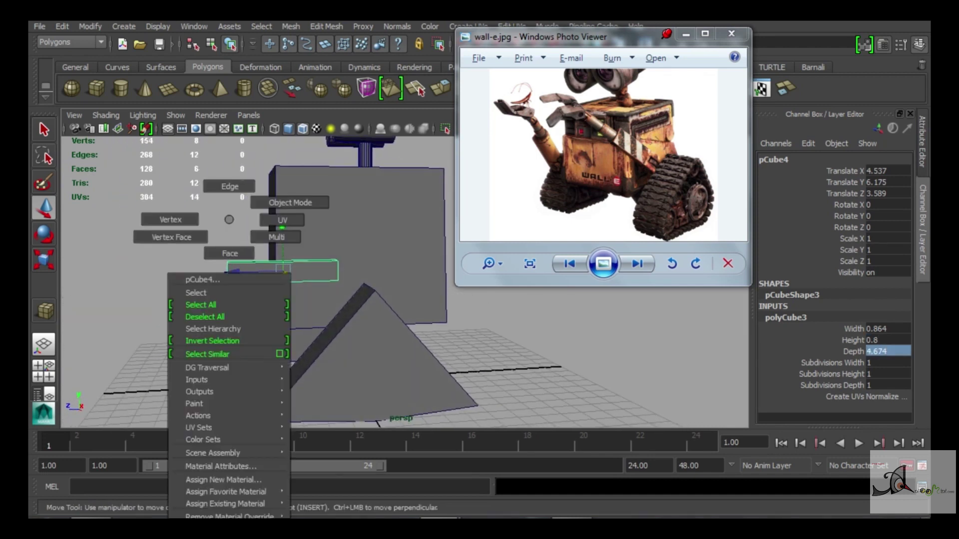
# - In vertex mode, move the bar's four left-end vertices to the right
pyautogui.moveTo(220, 220); pyautogui.dragTo(160, 206, button='right')
pyautogui.moveTo(140, 195); pyautogui.dragTo(249, 295)
pyautogui.moveTo(180, 273); pyautogui.dragTo(189, 273)
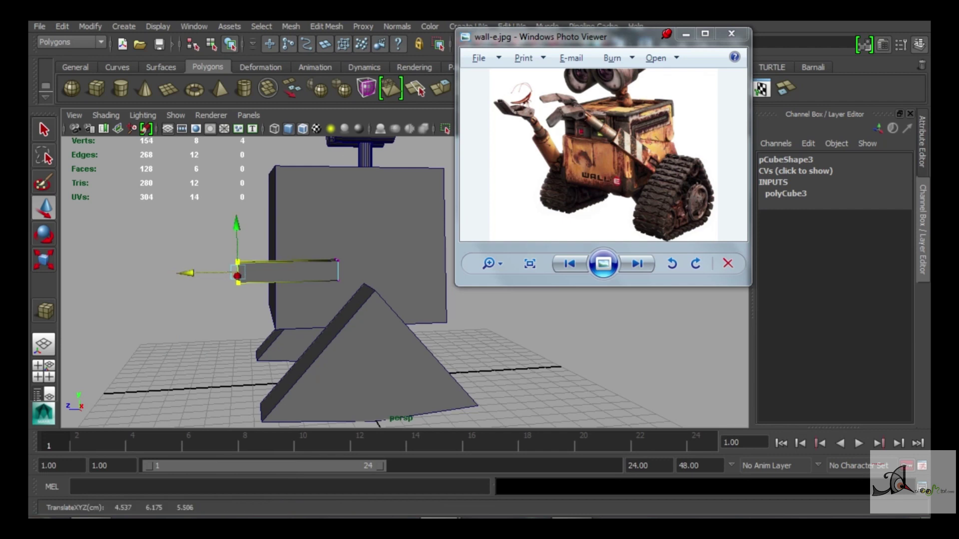
pyautogui.moveTo(293, 223); pyautogui.dragTo(349, 206, button='right')
pyautogui.keyDown('alt'); pyautogui.moveTo(350, 225); pyautogui.dragTo(299, 230); pyautogui.keyUp('alt')
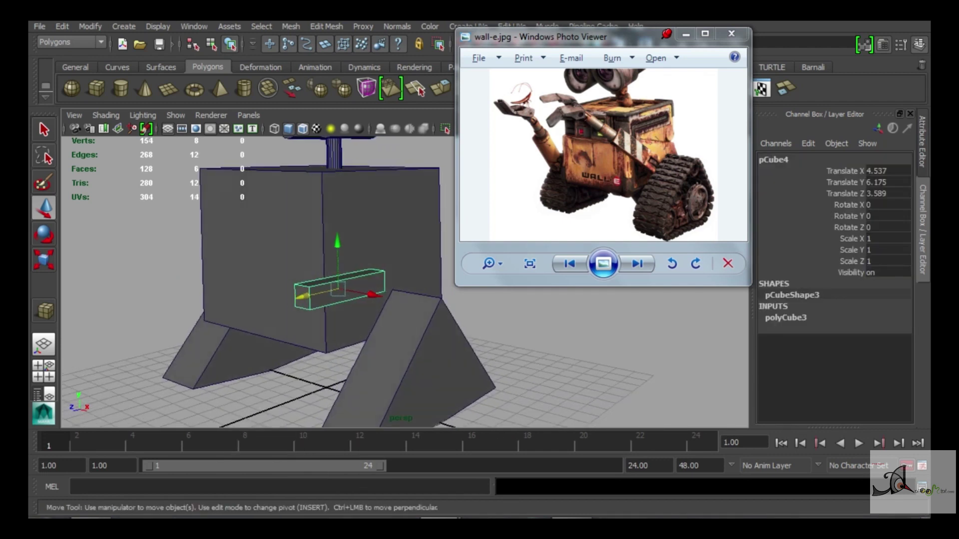
# - Create a cylinder in the maximized front view, then undo the misplaced one
pyautogui.click(120, 88)
pyautogui.press('space')
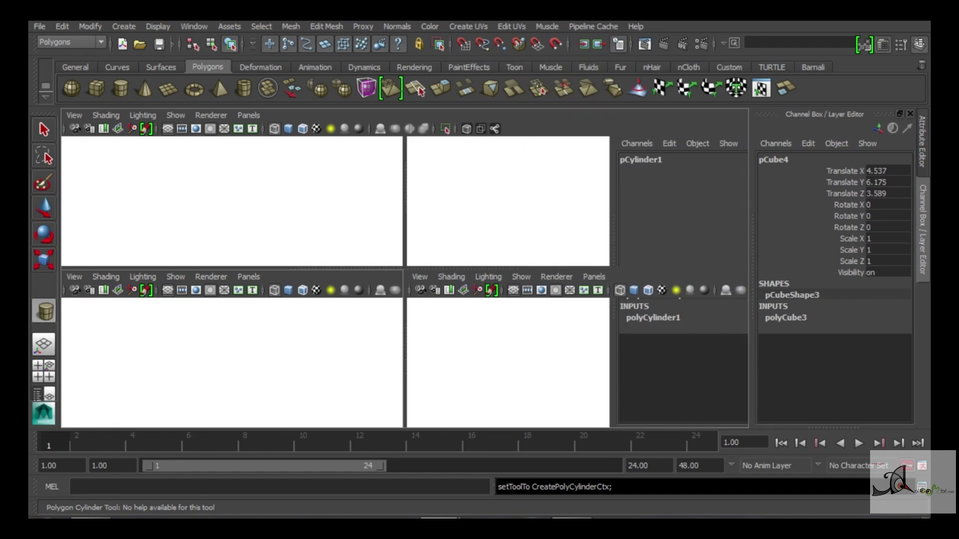
pyautogui.press('space')
pyautogui.scroll(5, 404, 240)
pyautogui.click(404, 240)
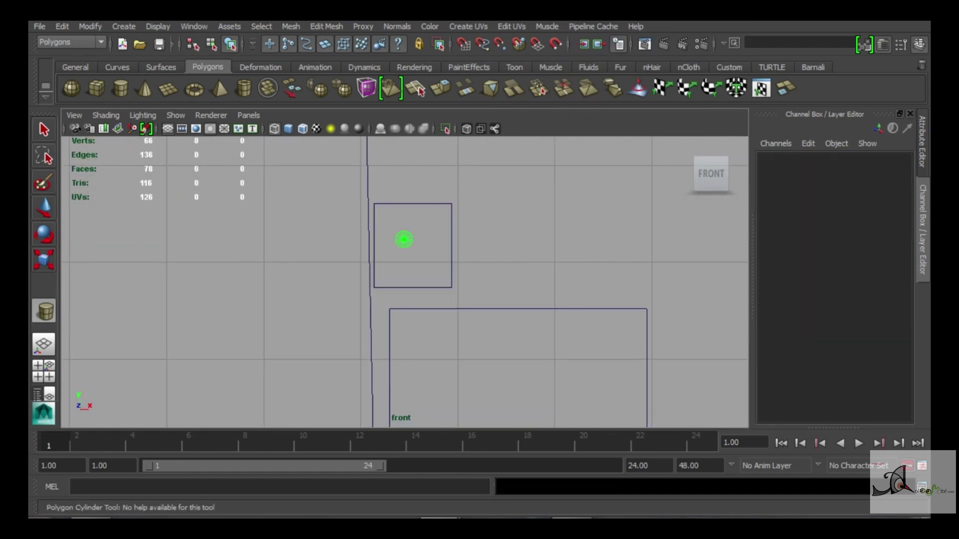
pyautogui.press('w')
pyautogui.hotkey('ctrl', 'z')
pyautogui.hotkey('ctrl', 'z')
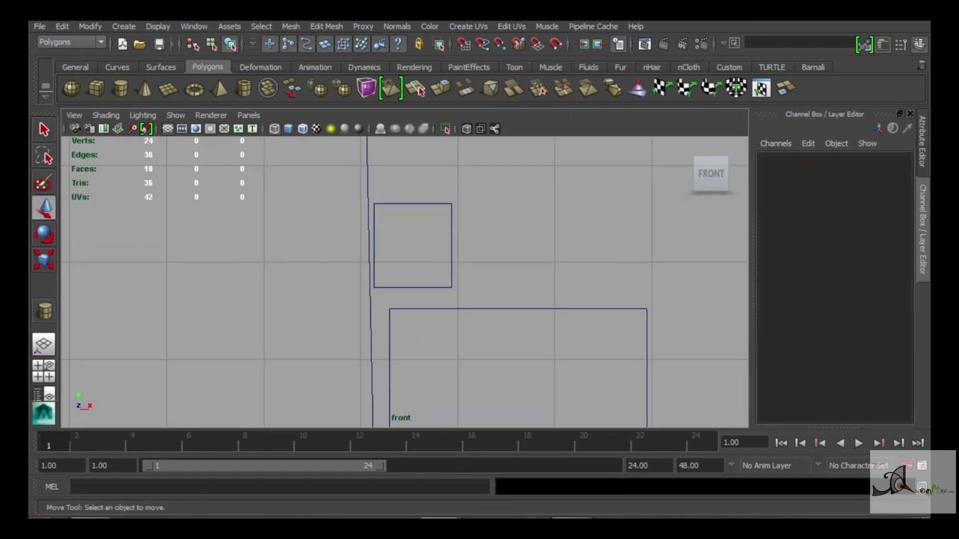
# - Draw a new cylinder at the arm bar's end and view it in perspective
pyautogui.click(121, 89)
pyautogui.moveTo(399, 237)
pyautogui.mouseDown()
pyautogui.moveTo(426, 237)
pyautogui.moveTo(414, 243)
pyautogui.mouseUp()
pyautogui.press('w')
pyautogui.press('space')
pyautogui.press('space')
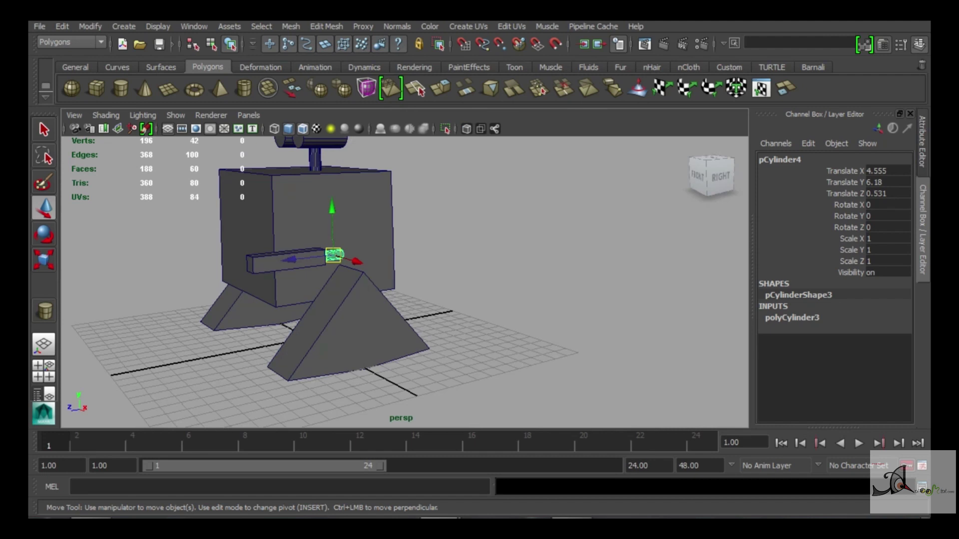
pyautogui.click(305, 295)
pyautogui.hotkey('ctrl', 'z')
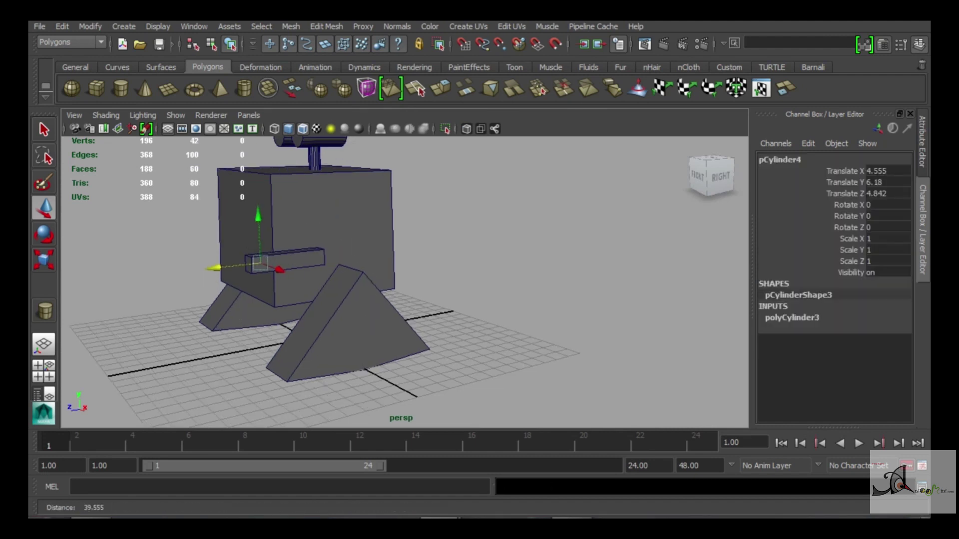
pyautogui.hotkey('ctrl', 'z')
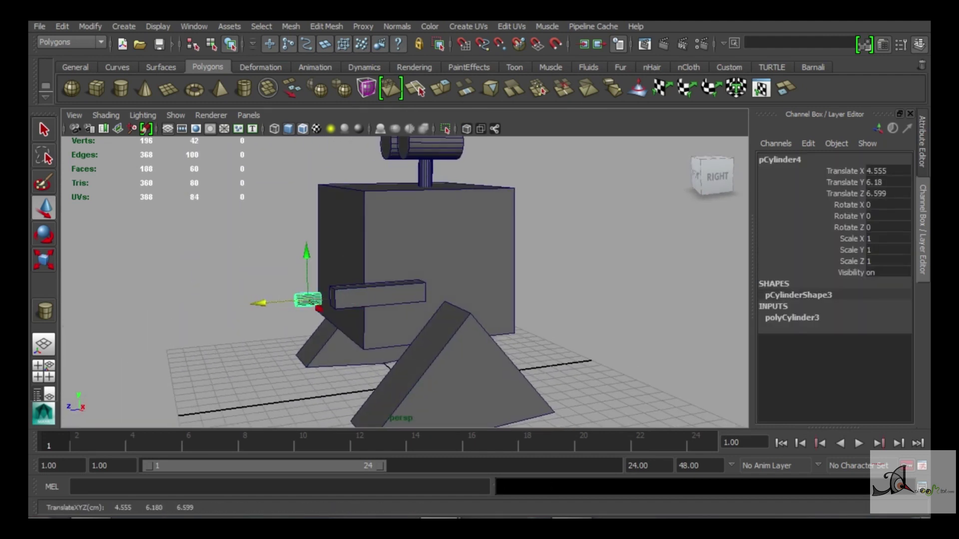
# - Set the polyCylinder3 Height to 3 in the cylinder's creation settings
pyautogui.click(792, 318)
pyautogui.write('3')
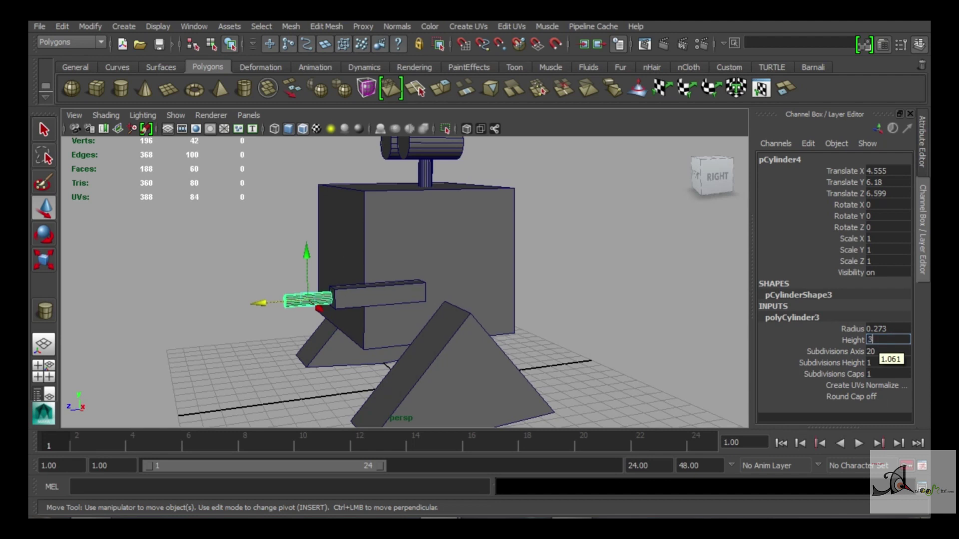
pyautogui.press('Return')
pyautogui.keyDown('alt'); pyautogui.moveTo(399, 274); pyautogui.dragTo(260, 282); pyautogui.keyUp('alt')
pyautogui.press('Tab')
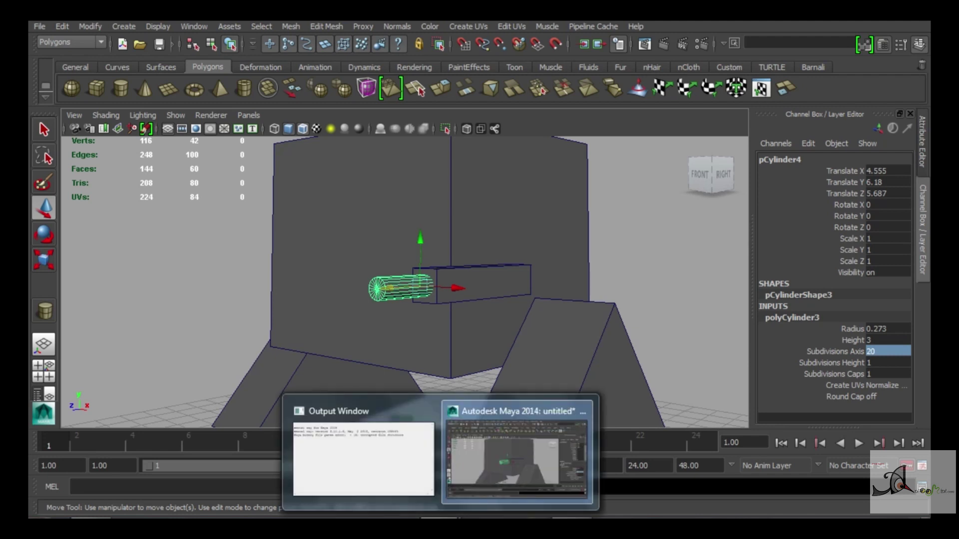
# - Move the Wall-E reference image aside and orbit the view to face the body
pyautogui.keyDown('alt'); pyautogui.moveTo(399, 280); pyautogui.dragTo(384, 300); pyautogui.keyUp('alt')
pyautogui.hotkey('alt', 'Tab')
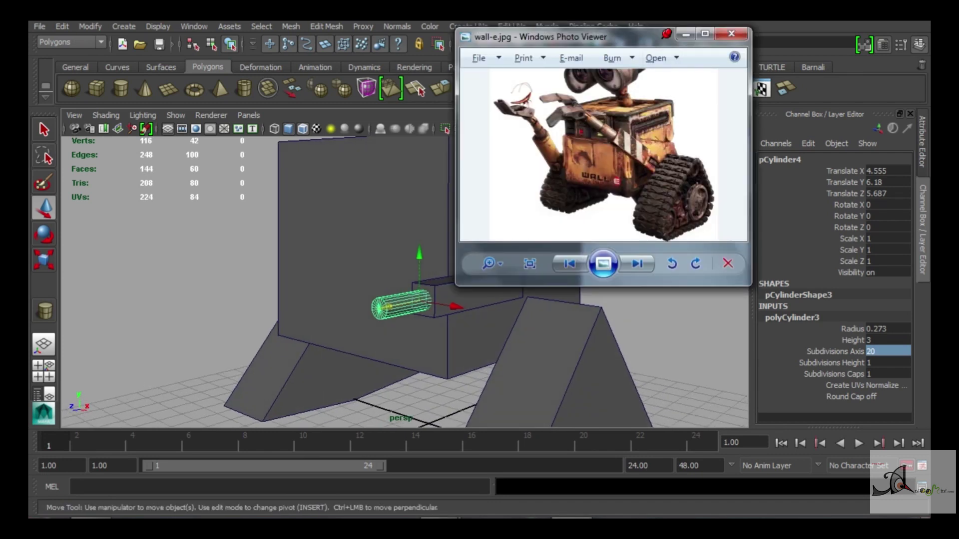
pyautogui.moveTo(549, 37); pyautogui.dragTo(596, 33)
pyautogui.keyDown('alt'); pyautogui.moveTo(250, 224); pyautogui.dragTo(210, 220); pyautogui.keyUp('alt')
# - Set the hand cylinder's Height to 2 and Radius to 0.23
pyautogui.hotkey('shift', 'Tab')
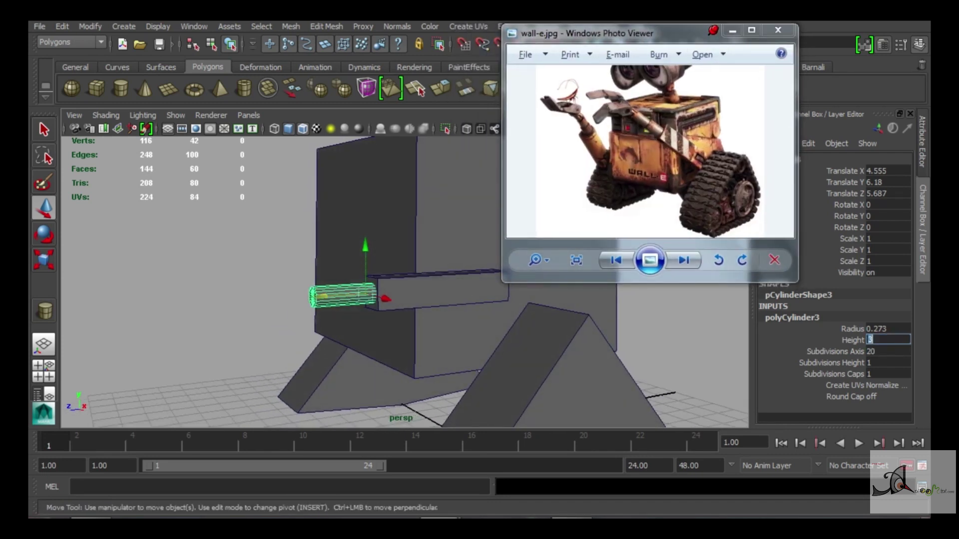
pyautogui.write('2')
pyautogui.press('Return')
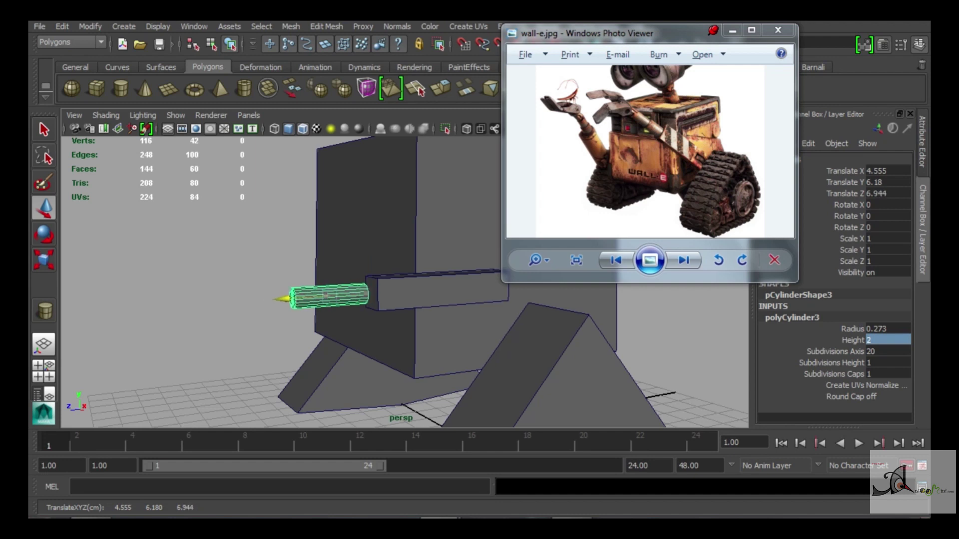
pyautogui.write('w')
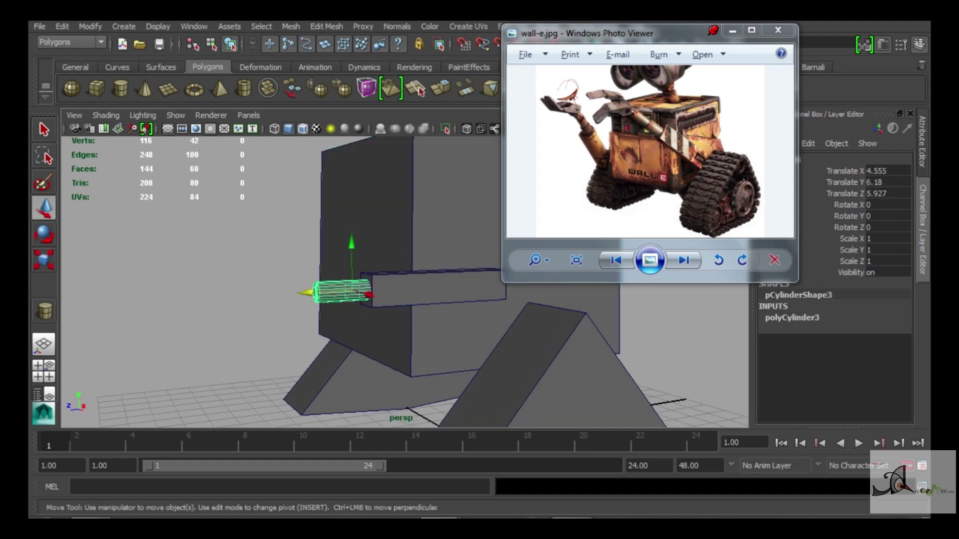
pyautogui.write('0.2')
pyautogui.press('Return')
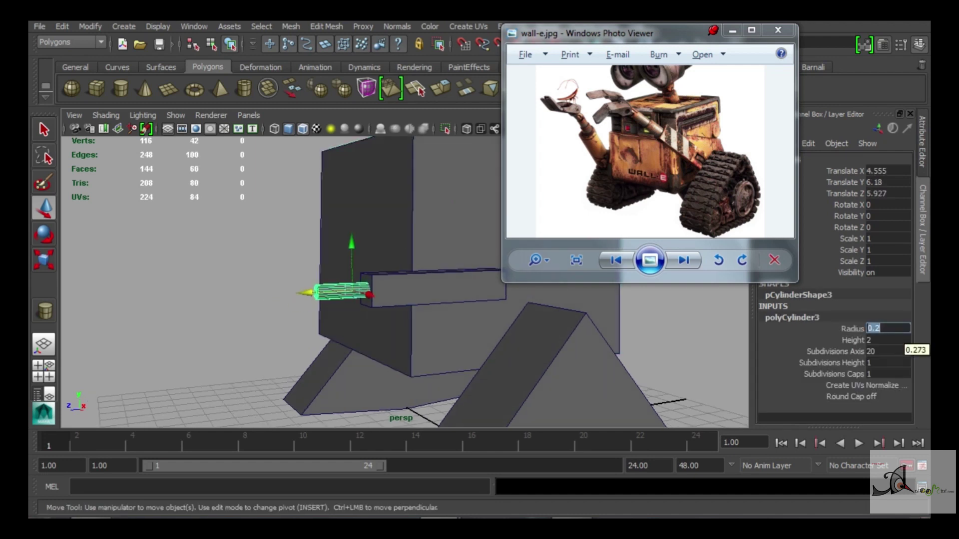
pyautogui.press('Return')
pyautogui.write('3')
pyautogui.press('Return')
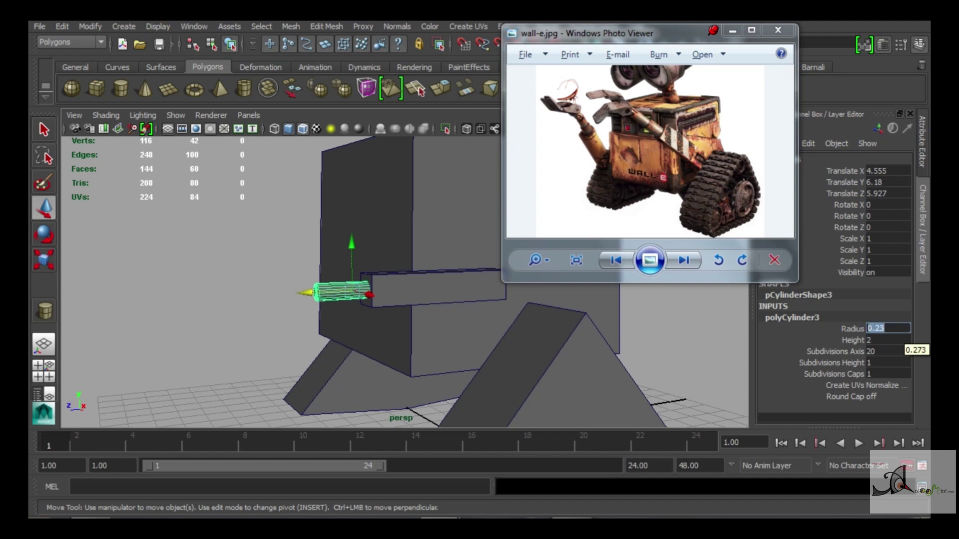
# - Duplicate the hand cylinder and move the copy further out along Z
pyautogui.keyDown('alt'); pyautogui.moveTo(399, 275); pyautogui.dragTo(380, 275); pyautogui.keyUp('alt')
pyautogui.hotkey('ctrl', 'd')
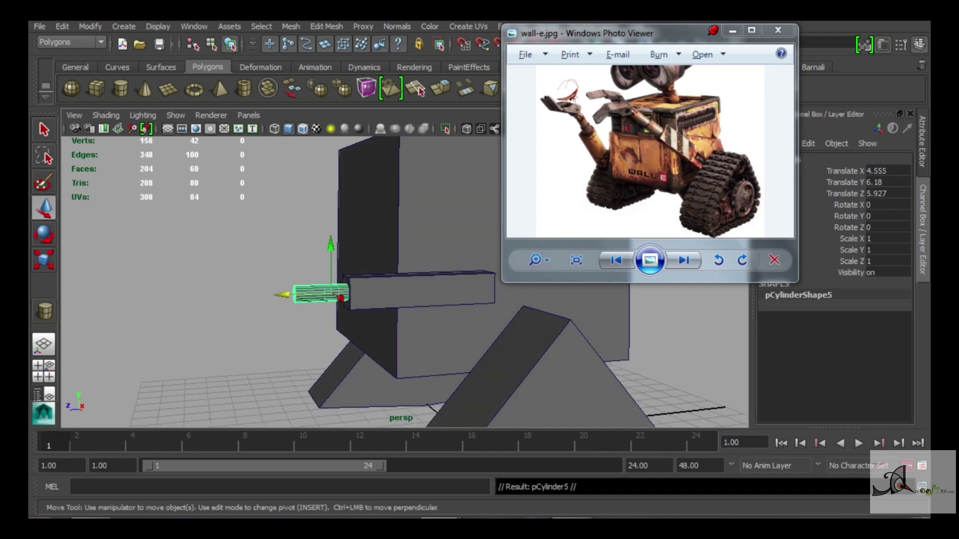
pyautogui.moveTo(282, 295); pyautogui.dragTo(259, 296)
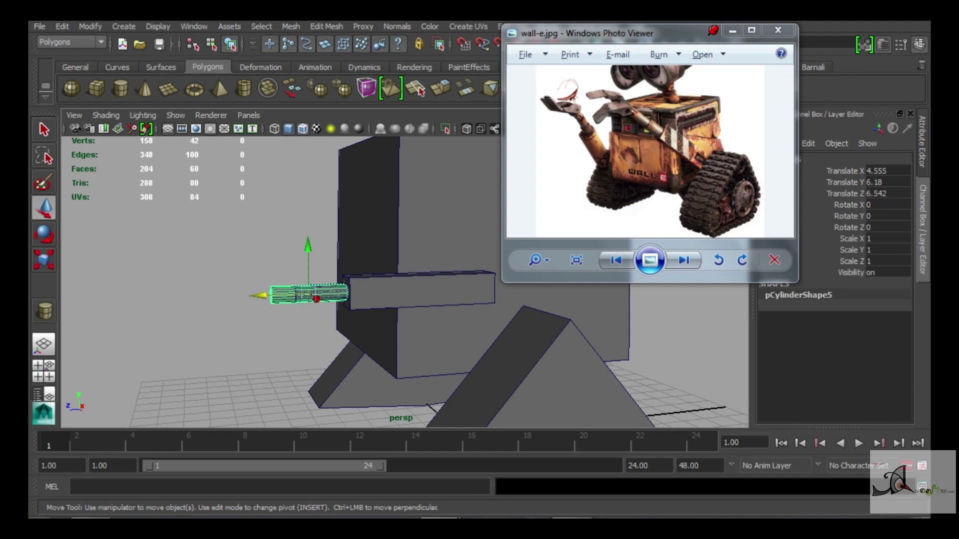
pyautogui.scroll(2, 390, 279)
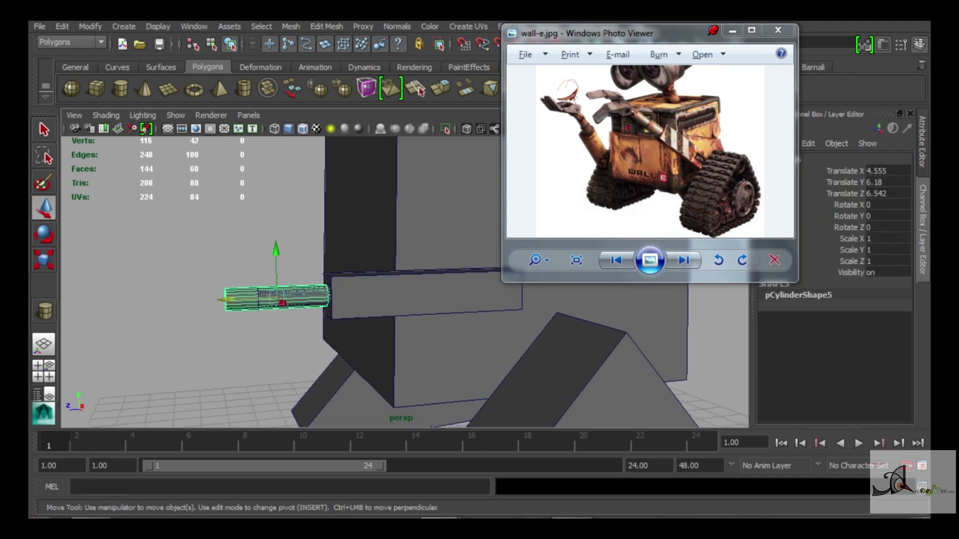